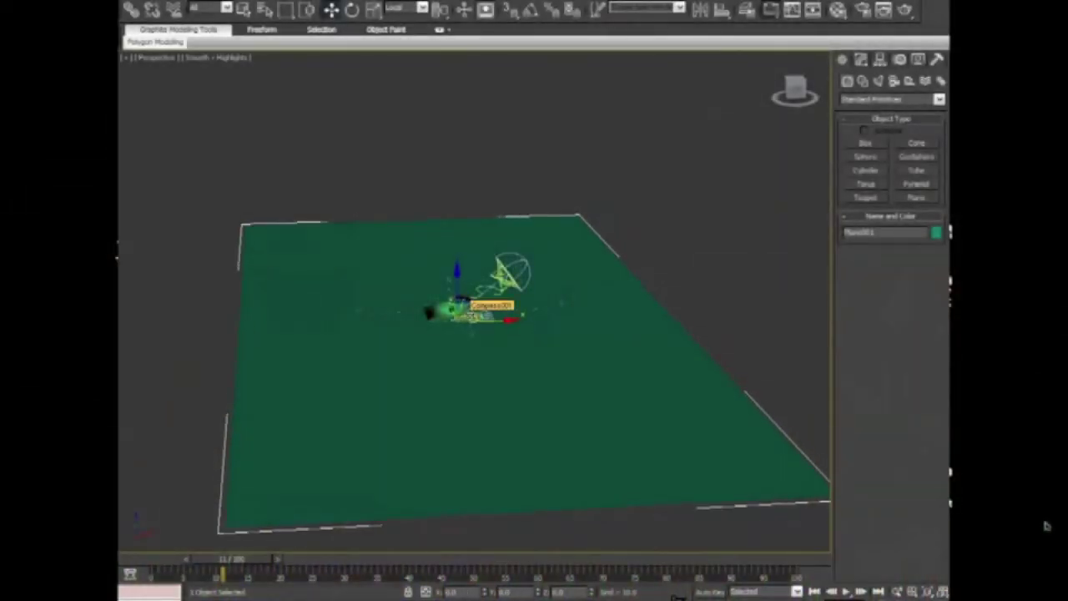
Make the first material slot an Autodesk Water material.
{"action": "key", "text": "m"}
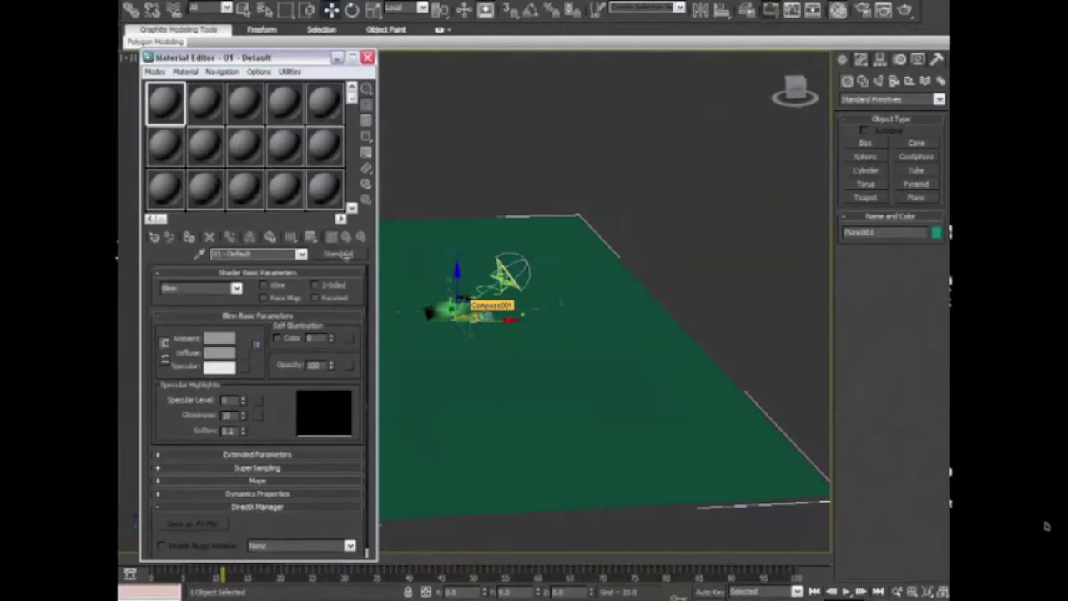
{"action": "left_click", "coordinate": [340, 254]}
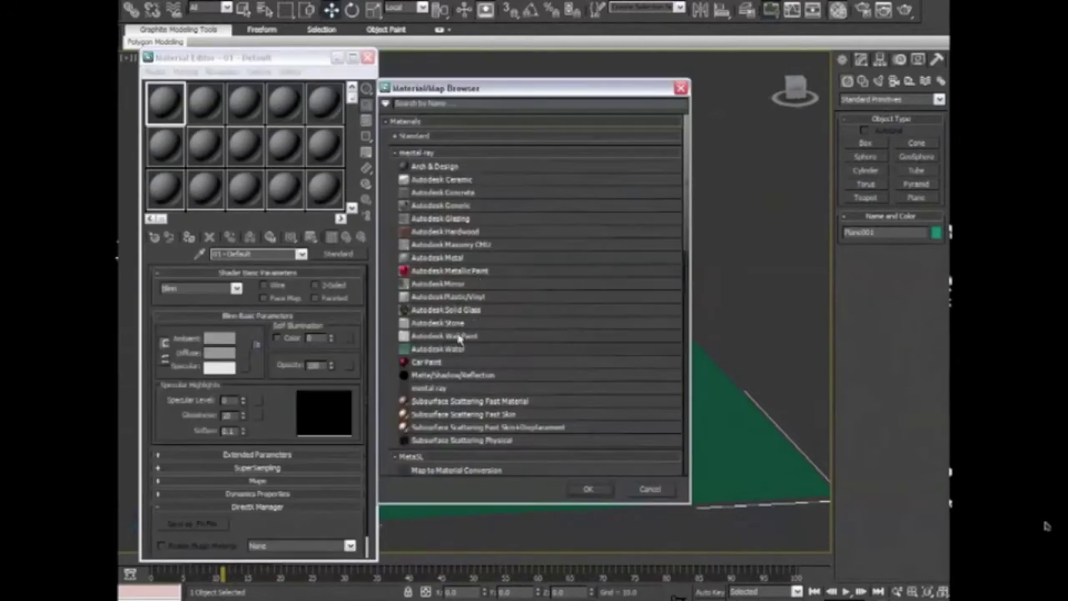
{"action": "double_click", "coordinate": [458, 350]}
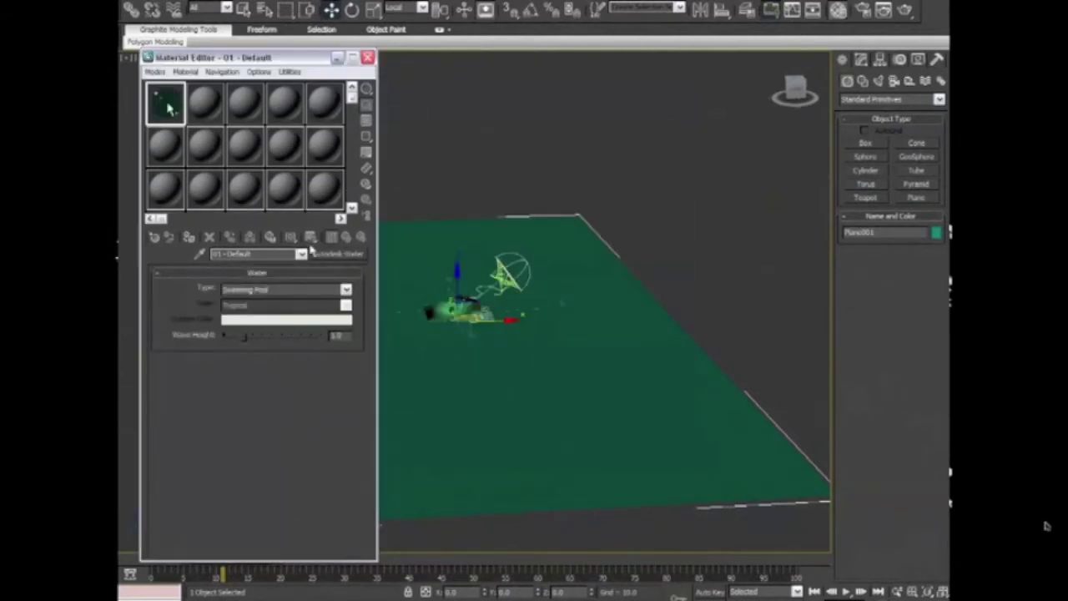
Set the water type to Generic Sea/Ocean with Tropical colour and apply the material to the large ground plane.
{"action": "left_click", "coordinate": [265, 292]}
{"action": "left_click", "coordinate": [288, 337]}
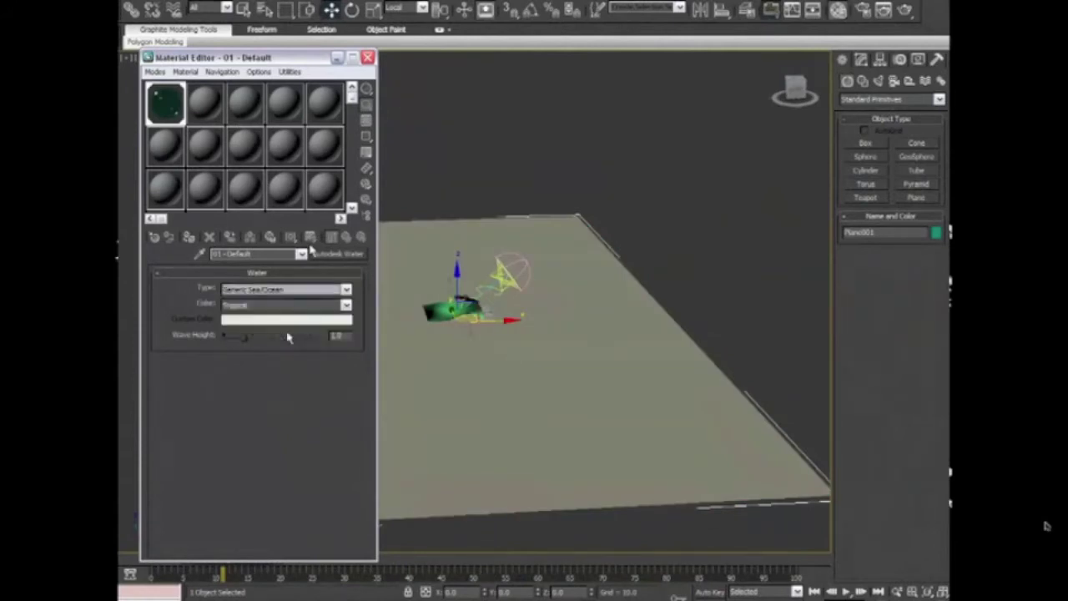
{"action": "left_click", "coordinate": [278, 306]}
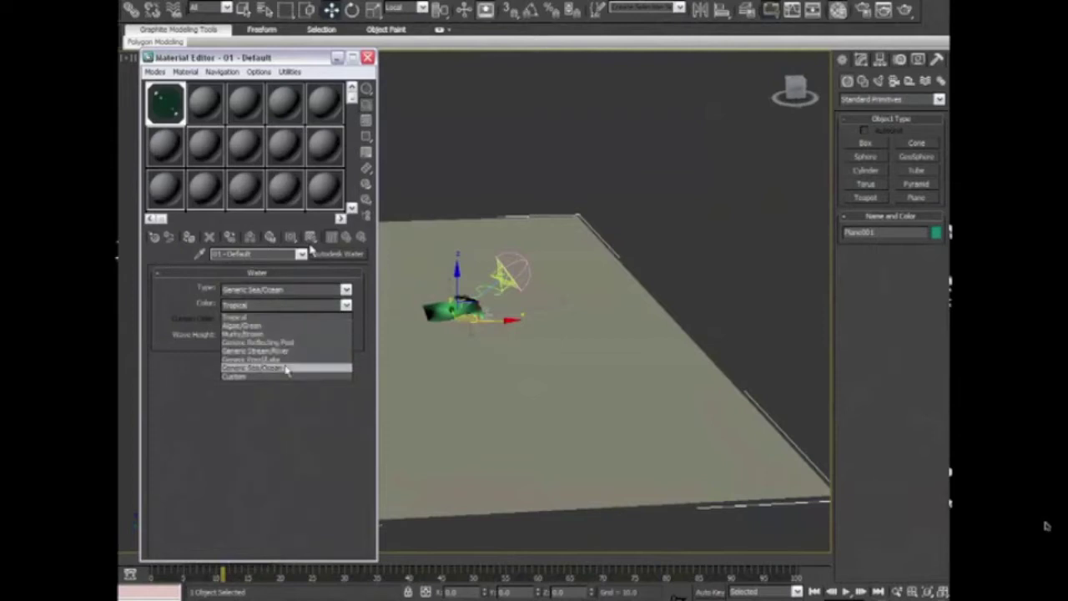
{"action": "left_click", "coordinate": [277, 319]}
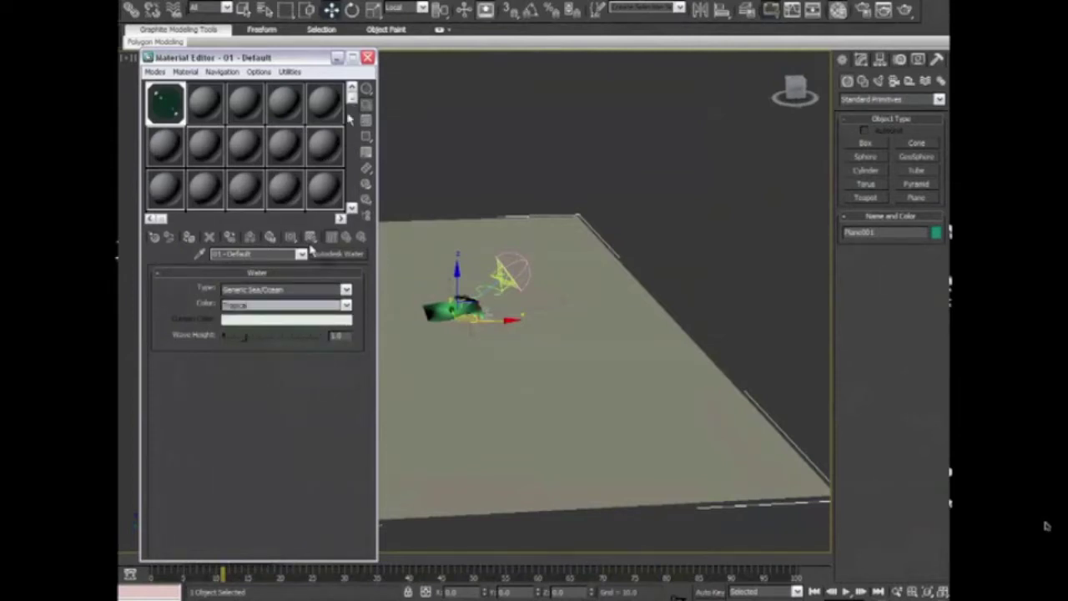
{"action": "left_click", "coordinate": [368, 57]}
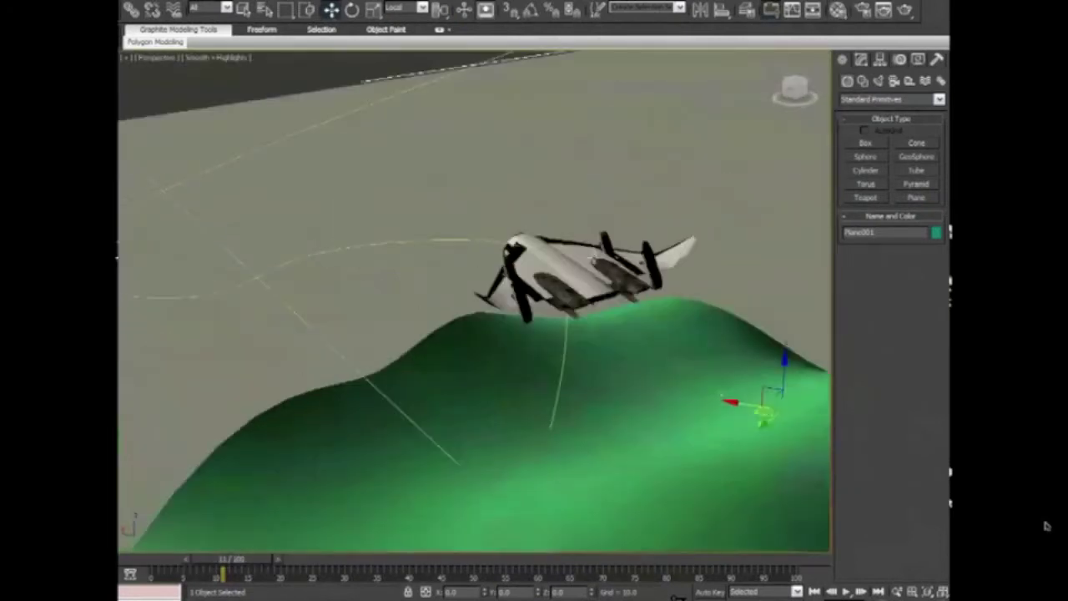
Render a close view of the aircraft from behind, above the green terrain, at frame 2.
{"action": "middle_click_drag", "start_coordinate": [594, 260], "coordinate": [661, 183], "text": "alt"}
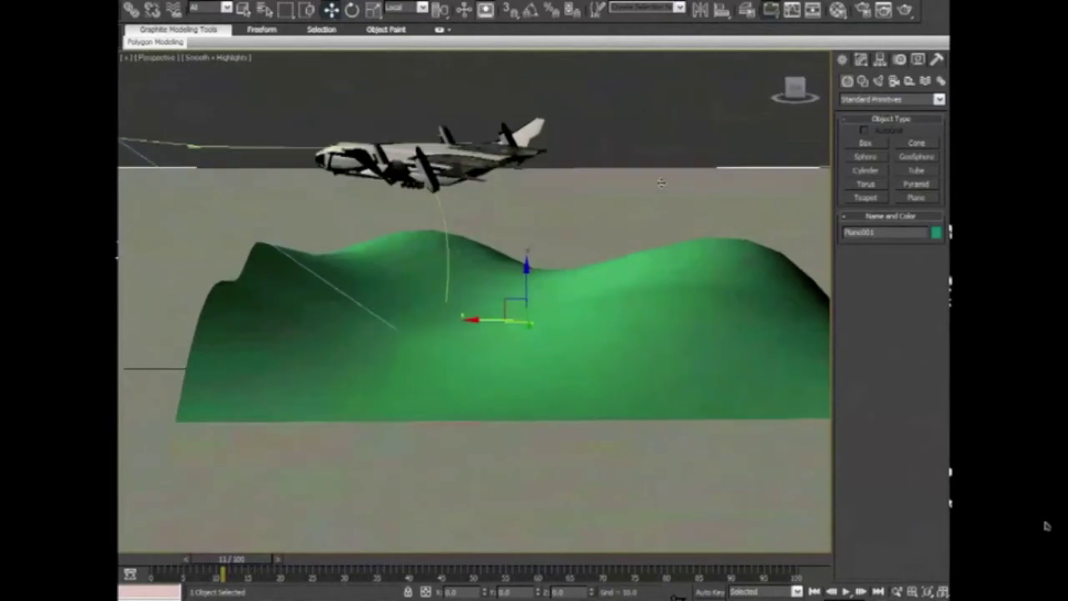
{"action": "left_click_drag", "start_coordinate": [241, 566], "coordinate": [169, 565]}
{"action": "key", "text": "shift+w"}
{"action": "left_click_drag", "start_coordinate": [340, 416], "coordinate": [449, 248]}
{"action": "key", "text": "shift+w"}
{"action": "scroll", "coordinate": [486, 354], "scroll_direction": "up", "scroll_amount": 6}
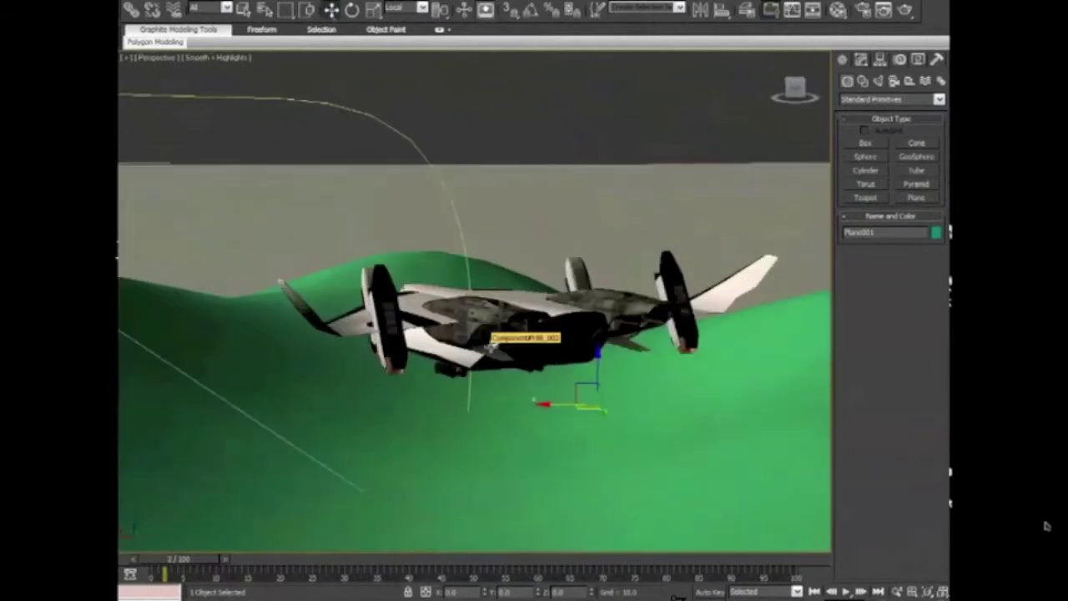
{"action": "mouse_move", "coordinate": [496, 347]}
{"action": "middle_mouse_down", "text": "alt"}
{"action": "mouse_move", "coordinate": [506, 351]}
{"action": "mouse_move", "coordinate": [498, 344]}
{"action": "middle_mouse_up", "text": "alt"}
{"action": "key", "text": "shift+q"}
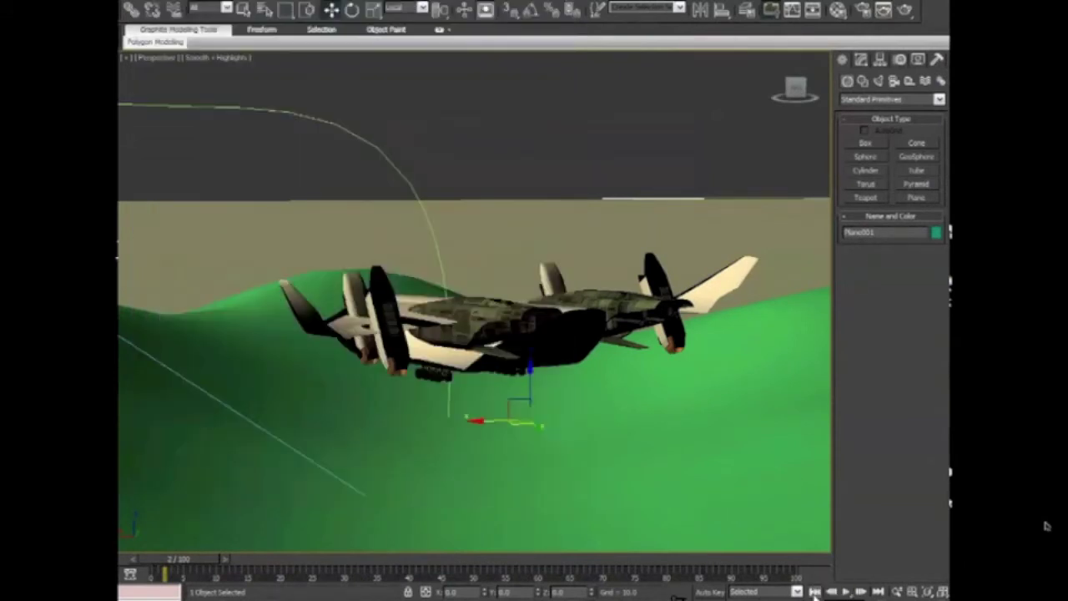
Return the animation to frame 0 and hide the green terrain surrounding the aircraft.
{"action": "left_click", "coordinate": [815, 590]}
{"action": "scroll", "coordinate": [483, 414], "scroll_direction": "down", "scroll_amount": 3}
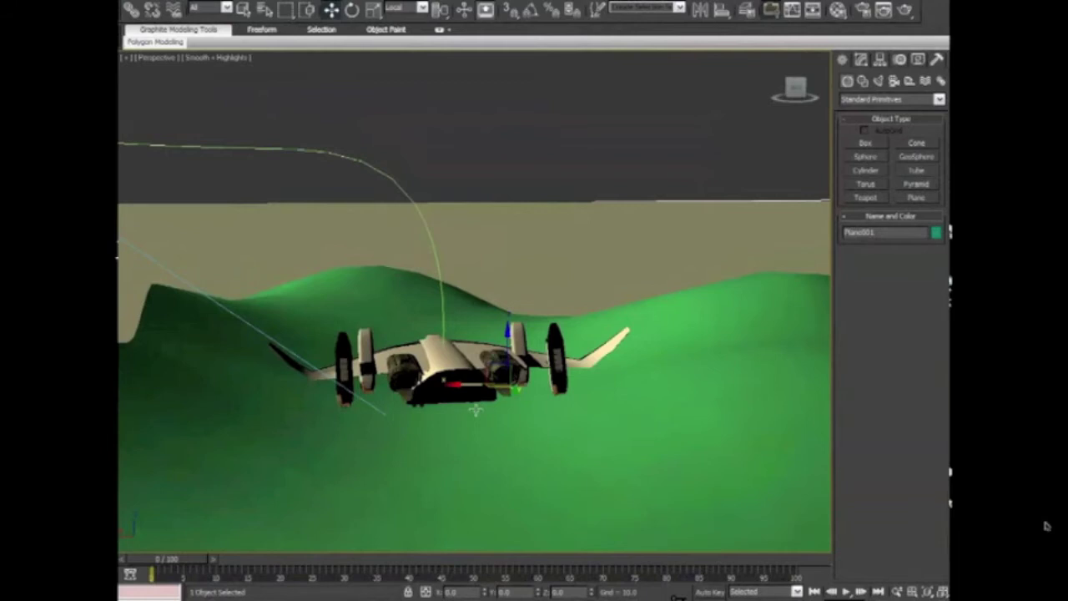
{"action": "middle_click_drag", "start_coordinate": [476, 409], "coordinate": [350, 393], "text": "alt"}
{"action": "left_click", "coordinate": [351, 393]}
{"action": "right_click", "coordinate": [351, 393]}
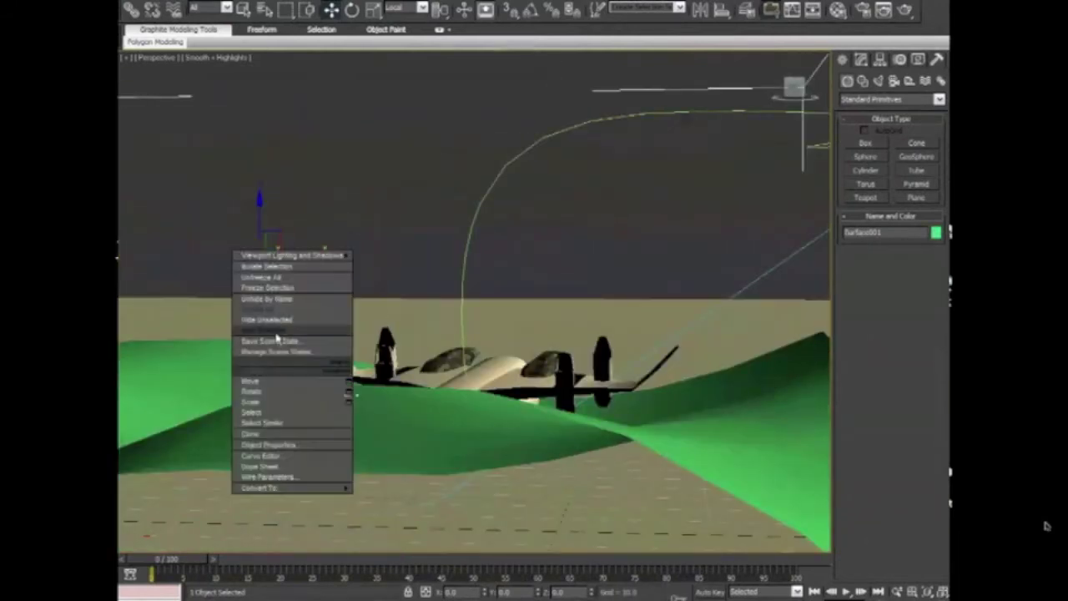
{"action": "left_click", "coordinate": [276, 334]}
{"action": "right_click", "coordinate": [266, 367]}
{"action": "left_click", "coordinate": [294, 325]}
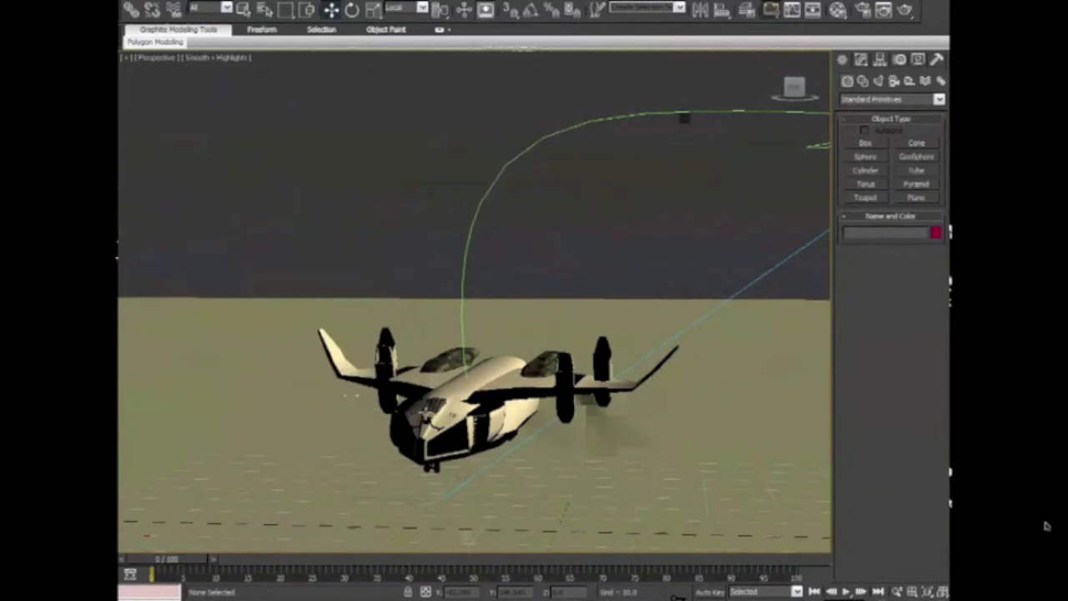
Hide the large water plane so the aircraft stands alone in the scene.
{"action": "middle_click_drag", "start_coordinate": [427, 413], "coordinate": [454, 407], "text": "alt"}
{"action": "left_click", "coordinate": [301, 400]}
{"action": "right_click", "coordinate": [297, 400]}
{"action": "left_click", "coordinate": [336, 364]}
Show the aircraft's nose and cockpit up close with the viewport shading set to Hidden Line.
{"action": "key", "text": "shift+w"}
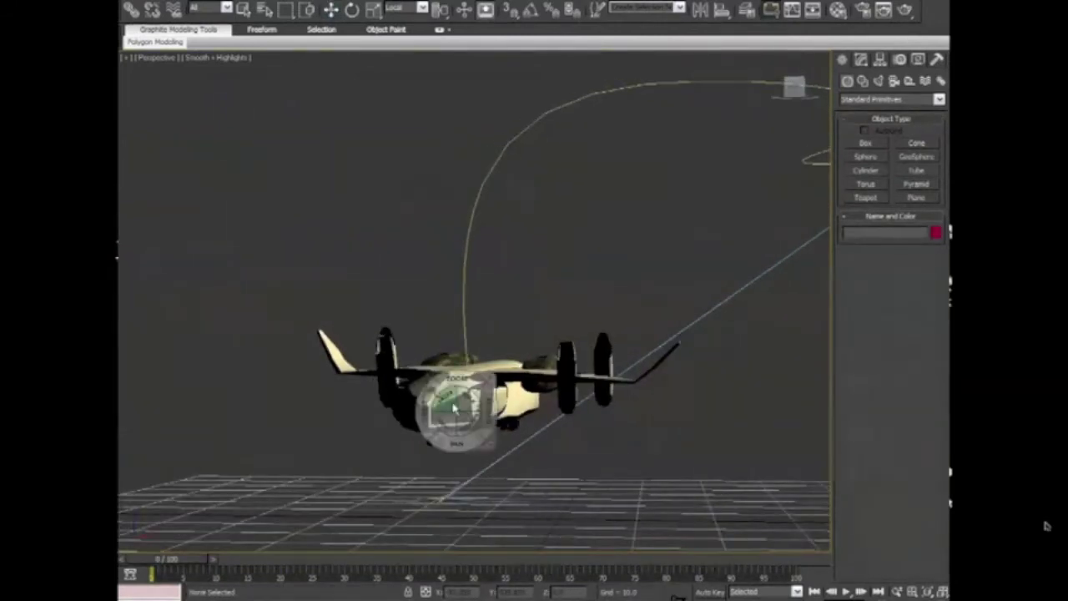
{"action": "left_click_drag", "start_coordinate": [451, 405], "coordinate": [436, 389]}
{"action": "scroll", "coordinate": [477, 355], "scroll_direction": "up", "scroll_amount": 3}
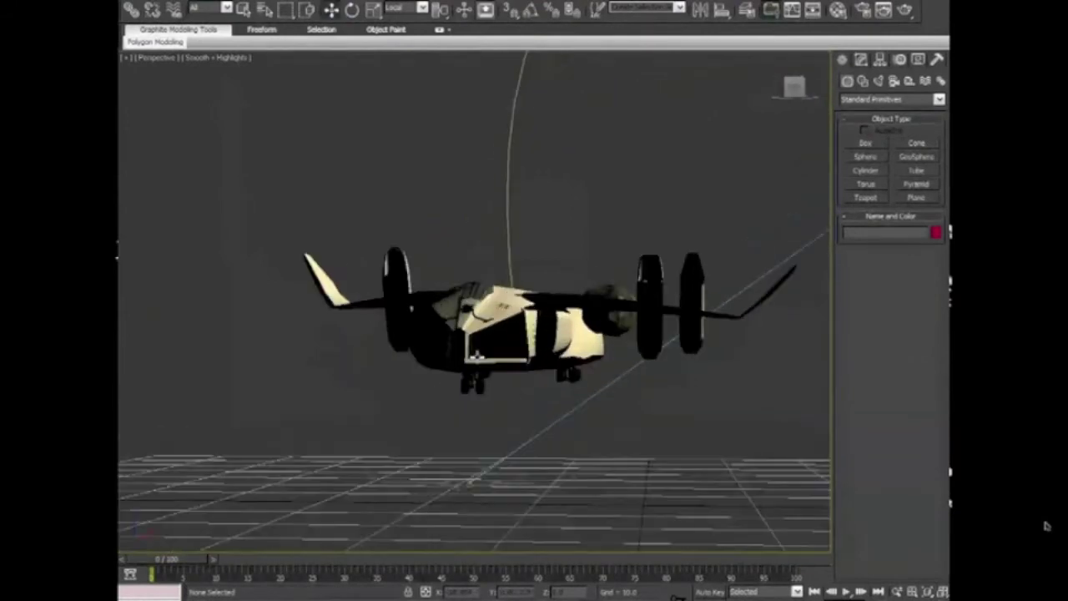
{"action": "scroll", "coordinate": [477, 354], "scroll_direction": "up", "scroll_amount": 5}
{"action": "scroll", "coordinate": [466, 325], "scroll_direction": "down", "scroll_amount": 1}
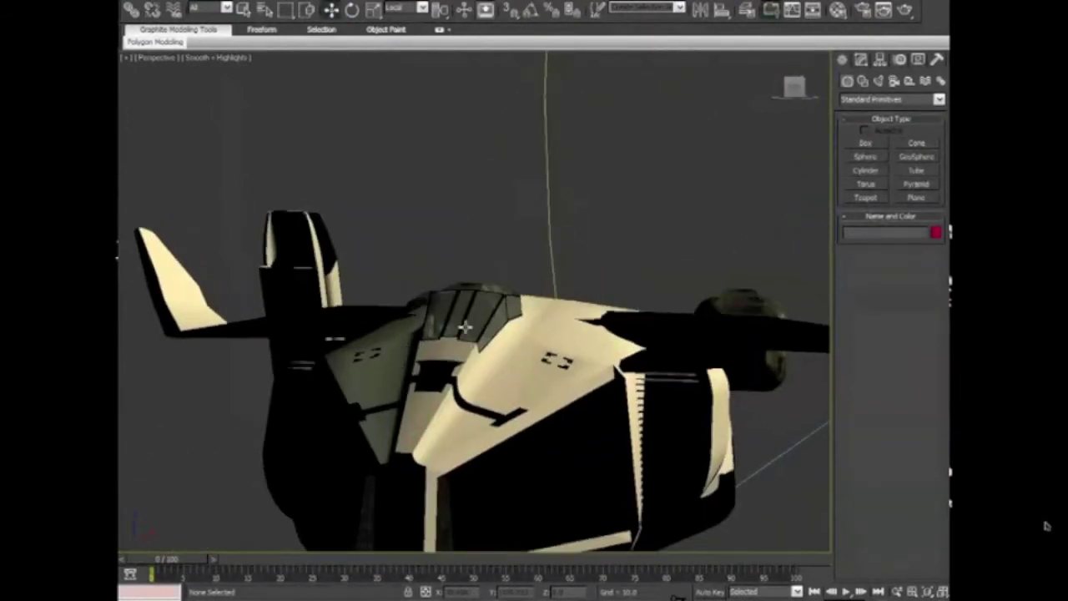
{"action": "left_click", "coordinate": [230, 58]}
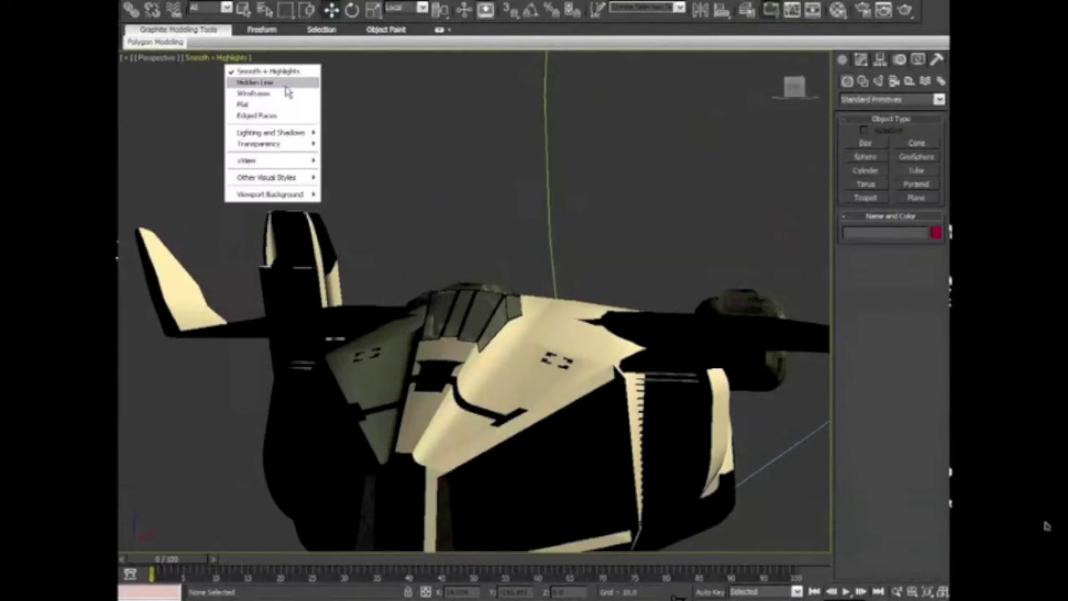
{"action": "left_click", "coordinate": [287, 83]}
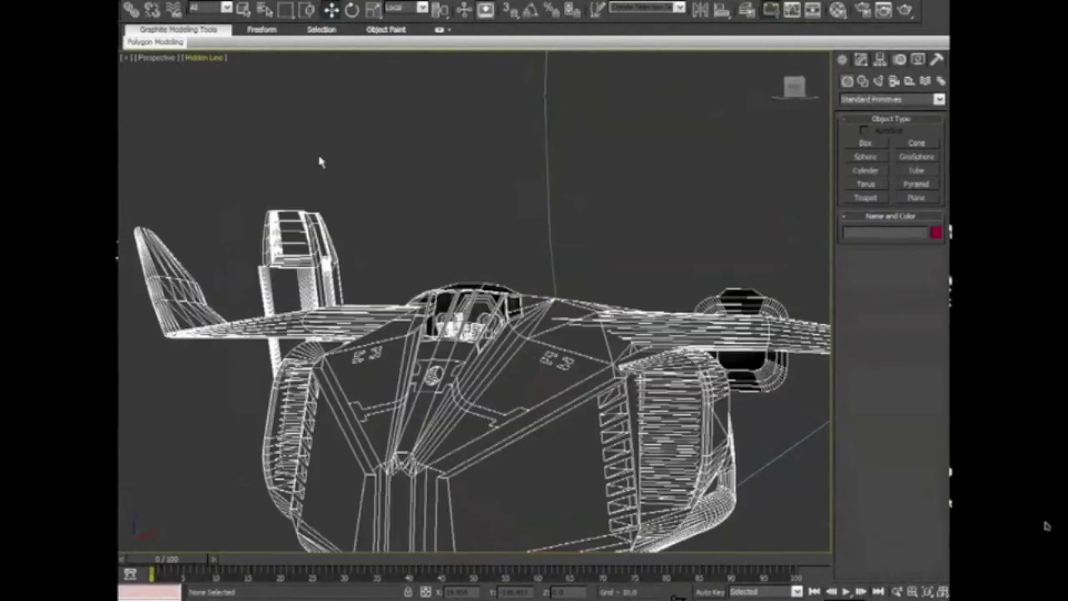
Place the viewpoint inside the cockpit behind the seats, facing the whole instrument panel, and render this view.
{"action": "middle_click_drag", "start_coordinate": [320, 162], "coordinate": [288, 218], "text": "alt"}
{"action": "scroll", "coordinate": [398, 276], "scroll_direction": "up", "scroll_amount": 5}
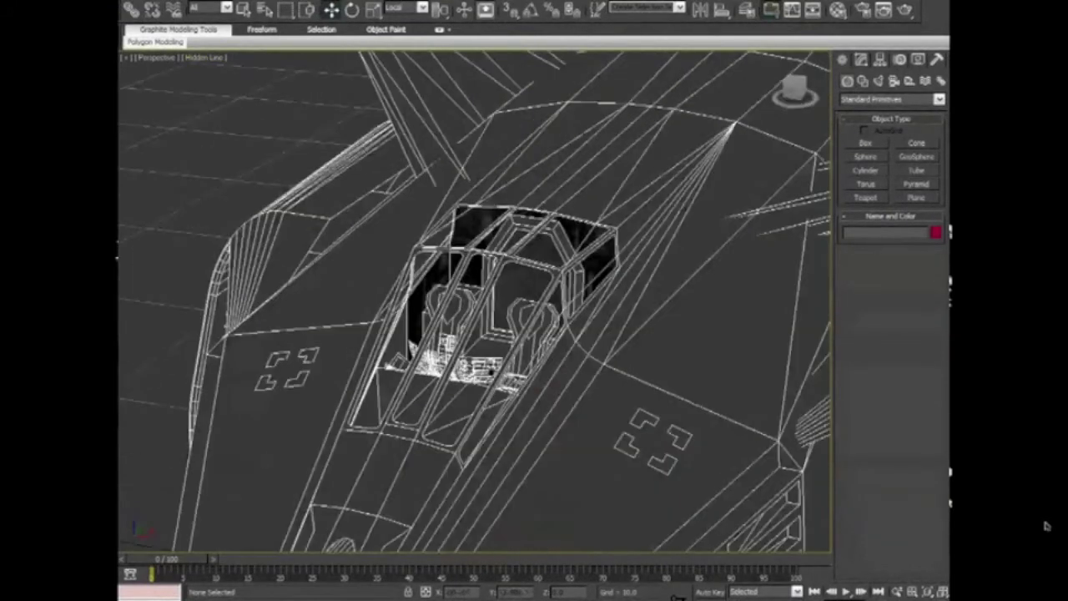
{"action": "scroll", "coordinate": [493, 368], "scroll_direction": "up", "scroll_amount": 4}
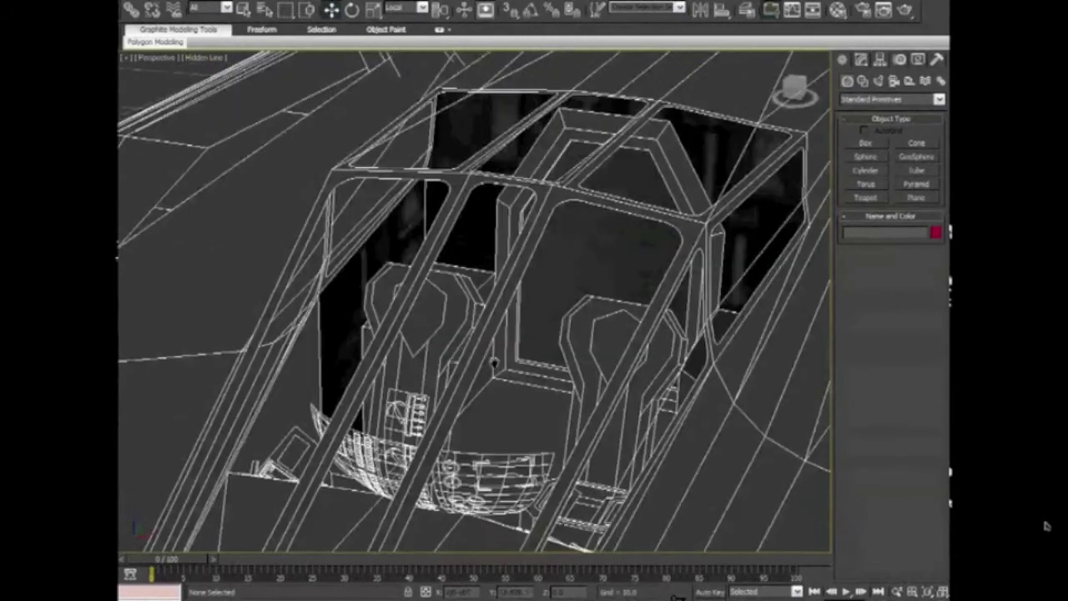
{"action": "middle_click_drag", "start_coordinate": [494, 365], "coordinate": [411, 343]}
{"action": "scroll", "coordinate": [411, 342], "scroll_direction": "up", "scroll_amount": 10}
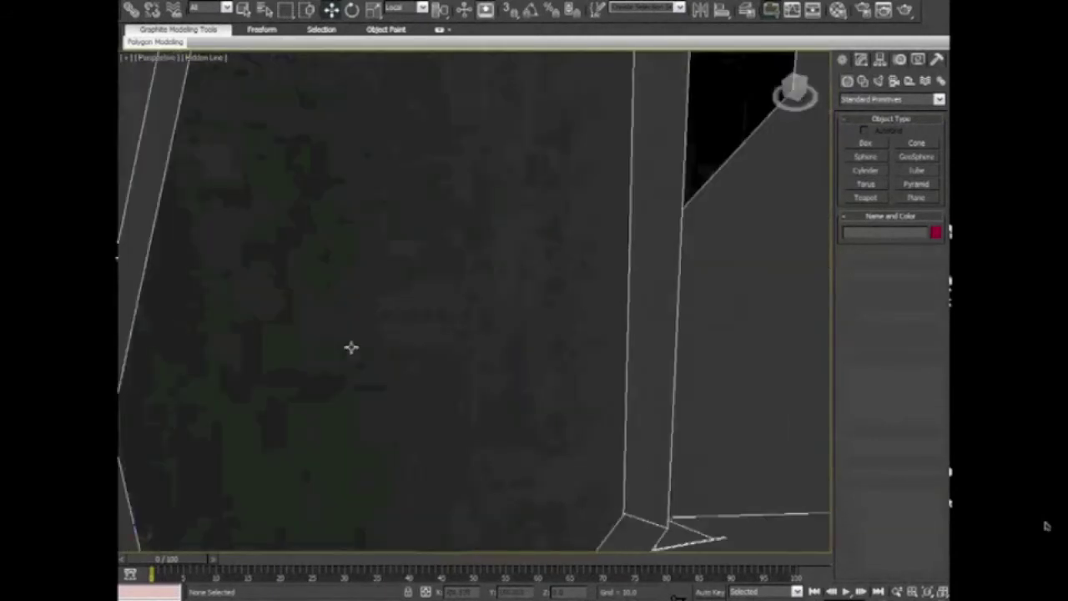
{"action": "middle_click_drag", "start_coordinate": [351, 347], "coordinate": [528, 340], "text": "alt"}
{"action": "key", "text": "shift+w"}
{"action": "left_click_drag", "start_coordinate": [514, 364], "coordinate": [411, 409]}
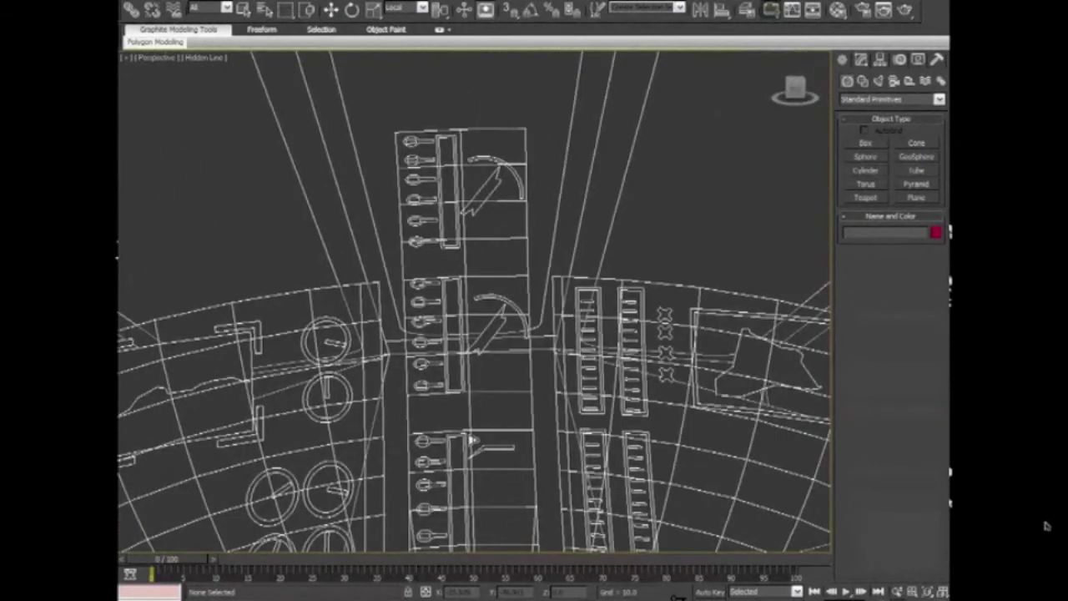
{"action": "scroll", "coordinate": [490, 340], "scroll_direction": "down", "scroll_amount": 1}
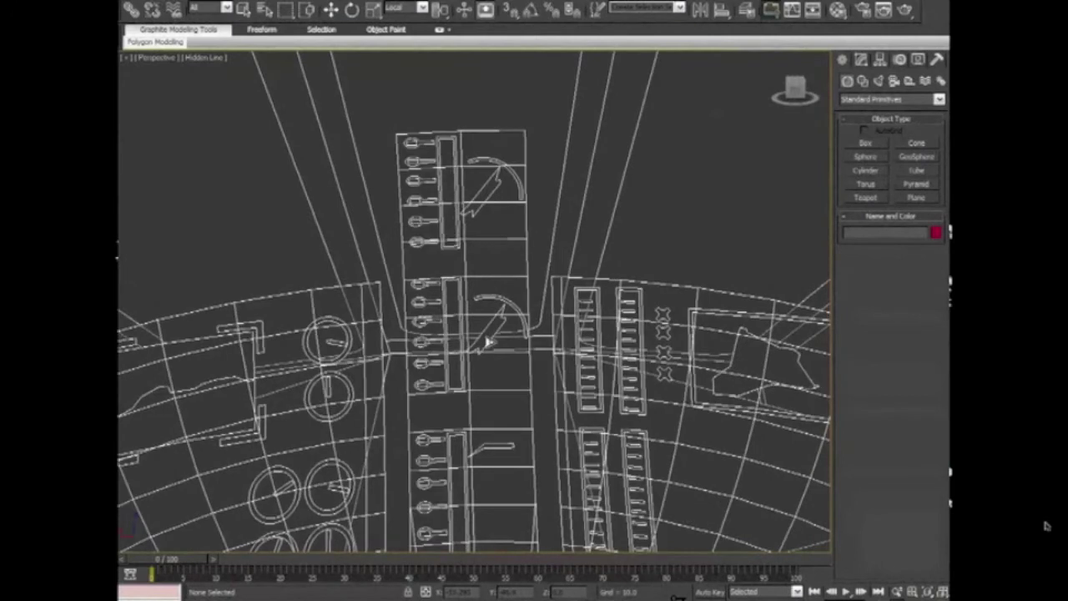
{"action": "scroll", "coordinate": [488, 340], "scroll_direction": "down", "scroll_amount": 3}
{"action": "scroll", "coordinate": [484, 380], "scroll_direction": "down", "scroll_amount": 4}
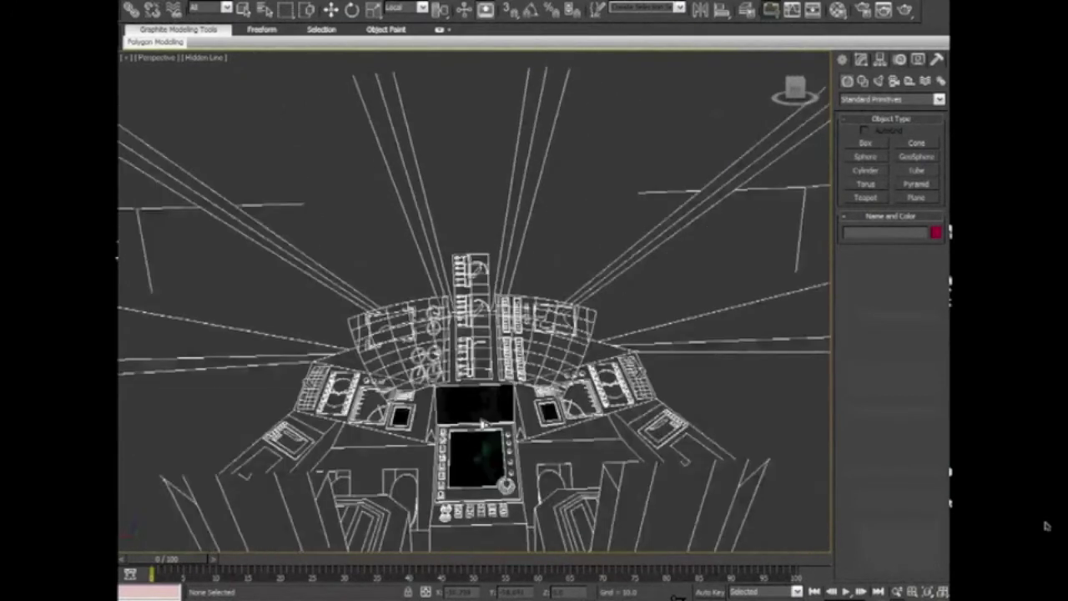
{"action": "scroll", "coordinate": [483, 423], "scroll_direction": "up", "scroll_amount": 1}
{"action": "middle_click_drag", "start_coordinate": [493, 414], "coordinate": [492, 396]}
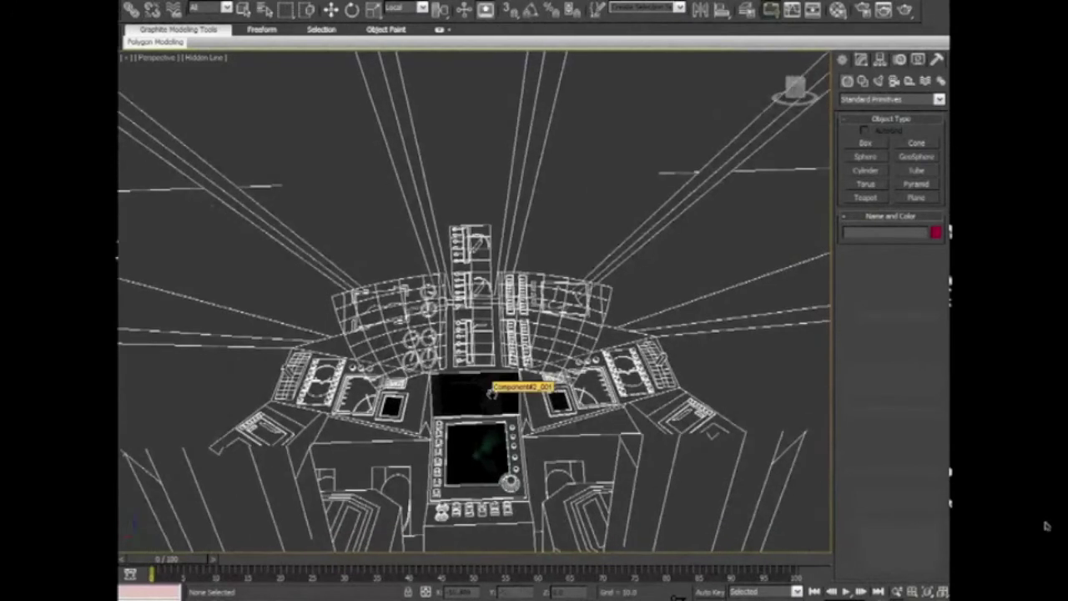
{"action": "key", "text": "shift+q"}
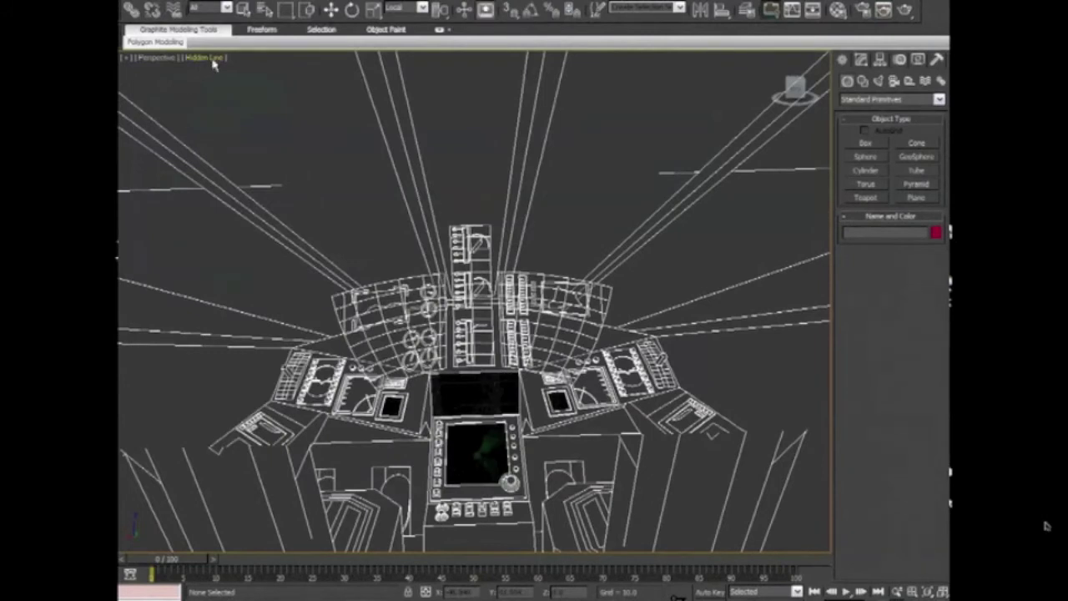
Set the viewport shading to Smooth + Highlights and create a camera from the current cockpit view.
{"action": "left_click", "coordinate": [209, 57]}
{"action": "left_click", "coordinate": [219, 71]}
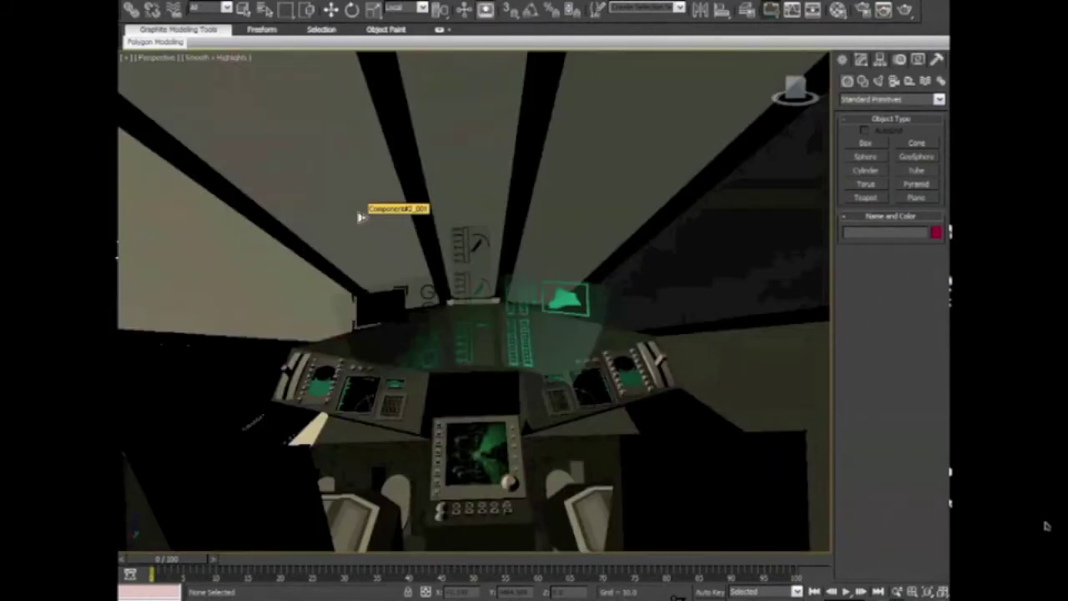
{"action": "key", "text": "ctrl+c"}
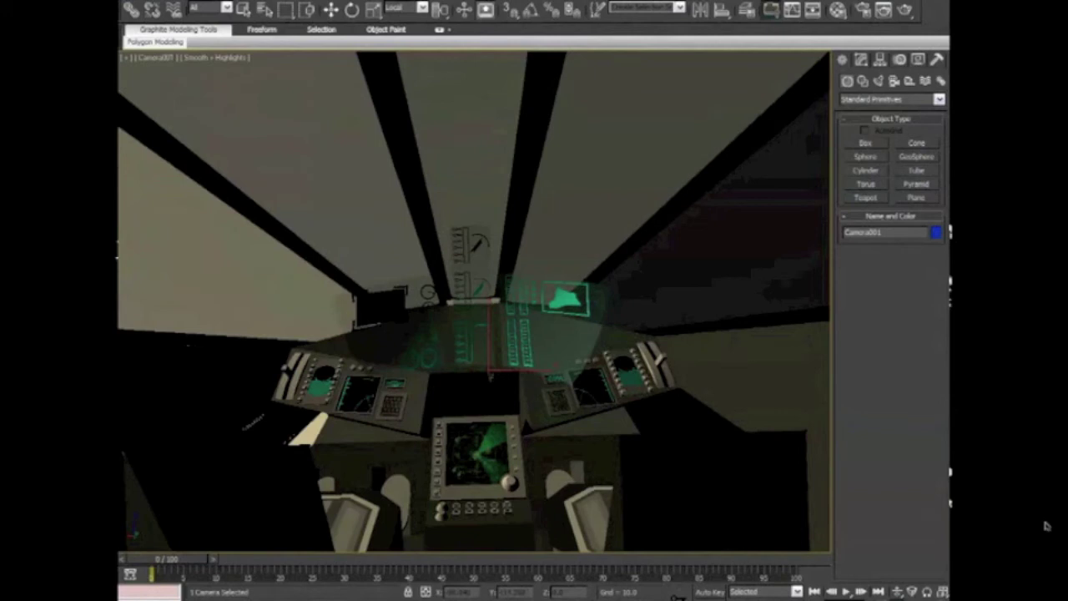
{"action": "left_click", "coordinate": [156, 42]}
{"action": "left_click", "coordinate": [331, 10]}
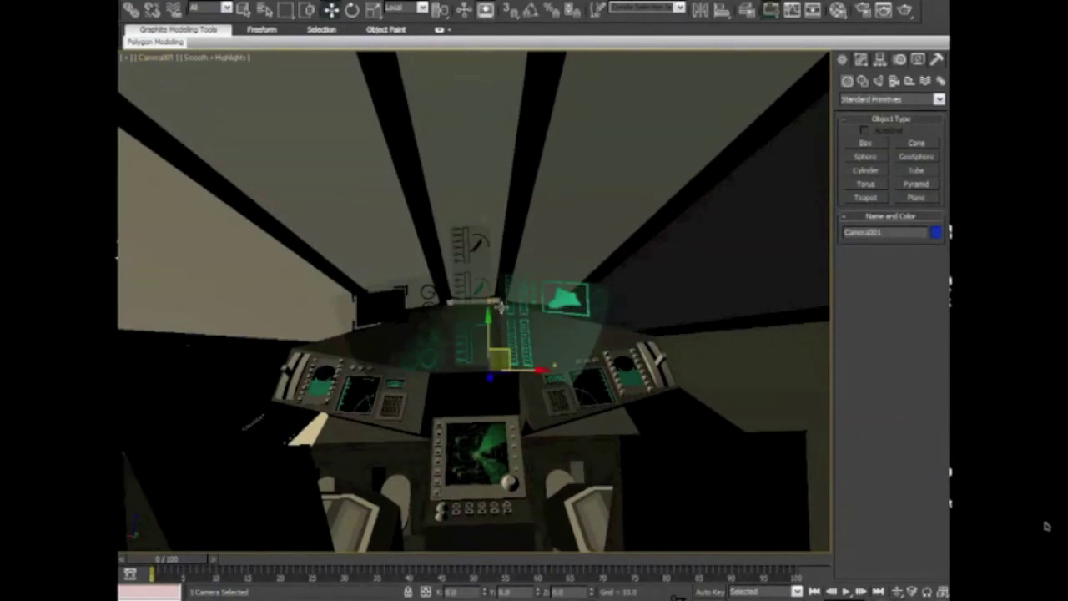
In the Perspective view, move the camera's target along its local Z axis from ahead of the nose back to the cockpit canopy.
{"action": "key", "text": "p"}
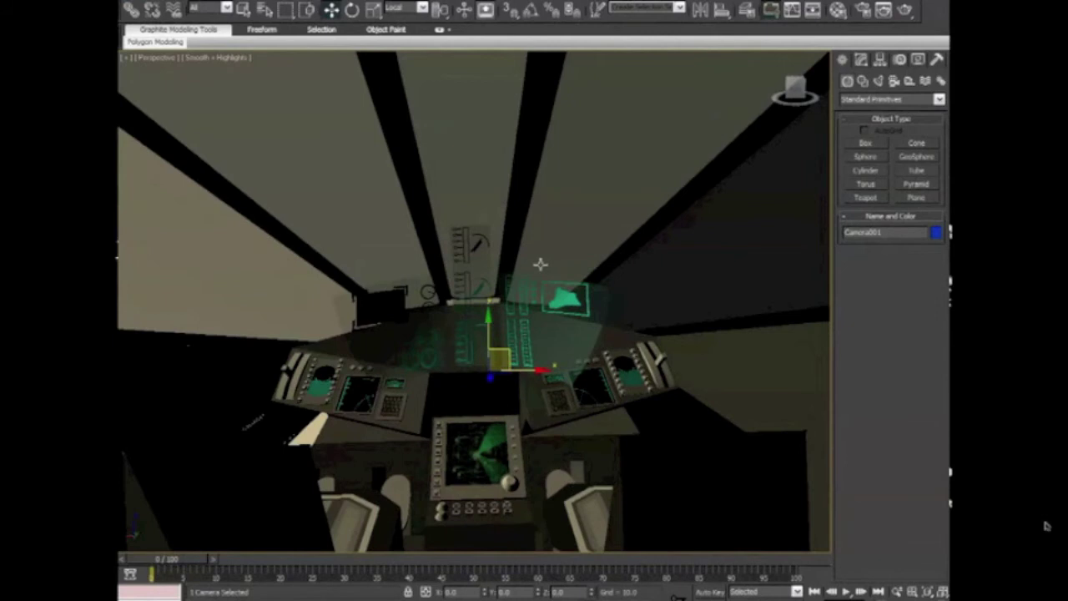
{"action": "middle_click_drag", "start_coordinate": [470, 342], "coordinate": [471, 341], "text": "alt"}
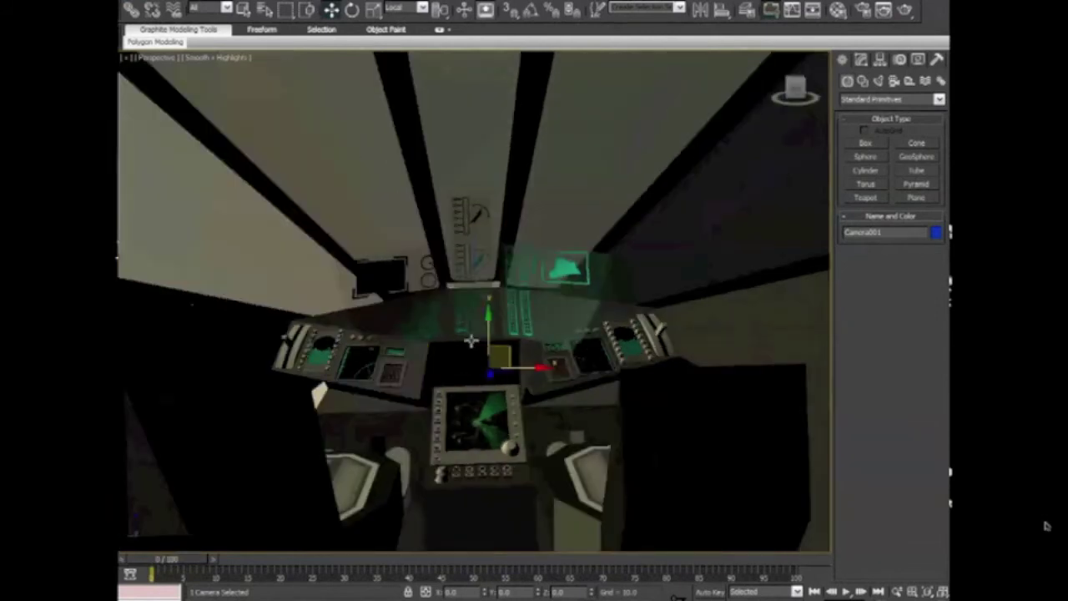
{"action": "key", "text": "shift+w"}
{"action": "left_click_drag", "start_coordinate": [444, 366], "coordinate": [478, 326]}
{"action": "key", "text": "shift+w"}
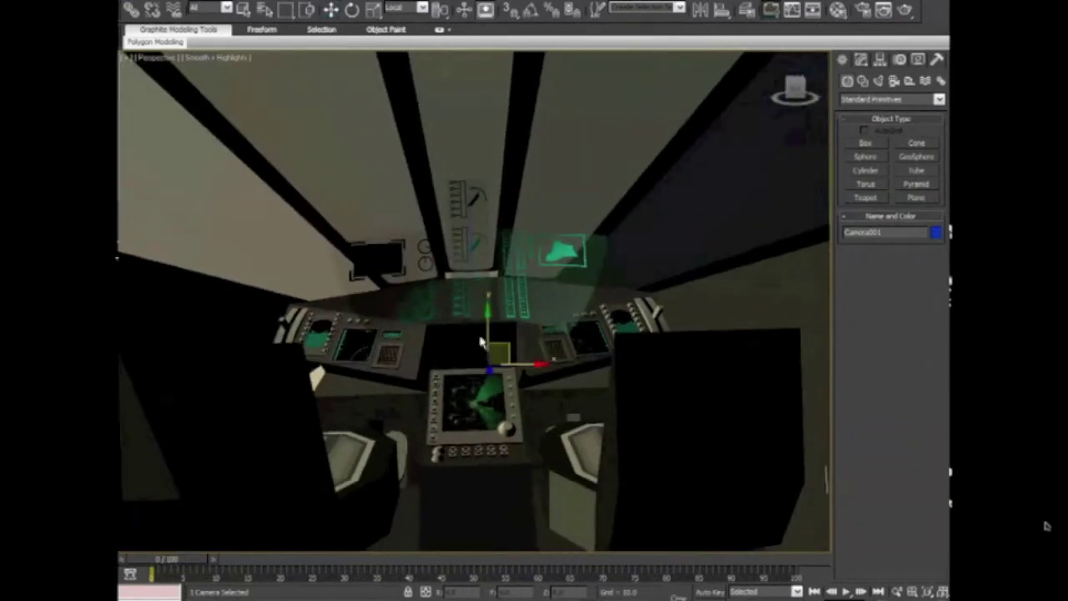
{"action": "middle_click_drag", "start_coordinate": [481, 339], "coordinate": [559, 325], "text": "alt"}
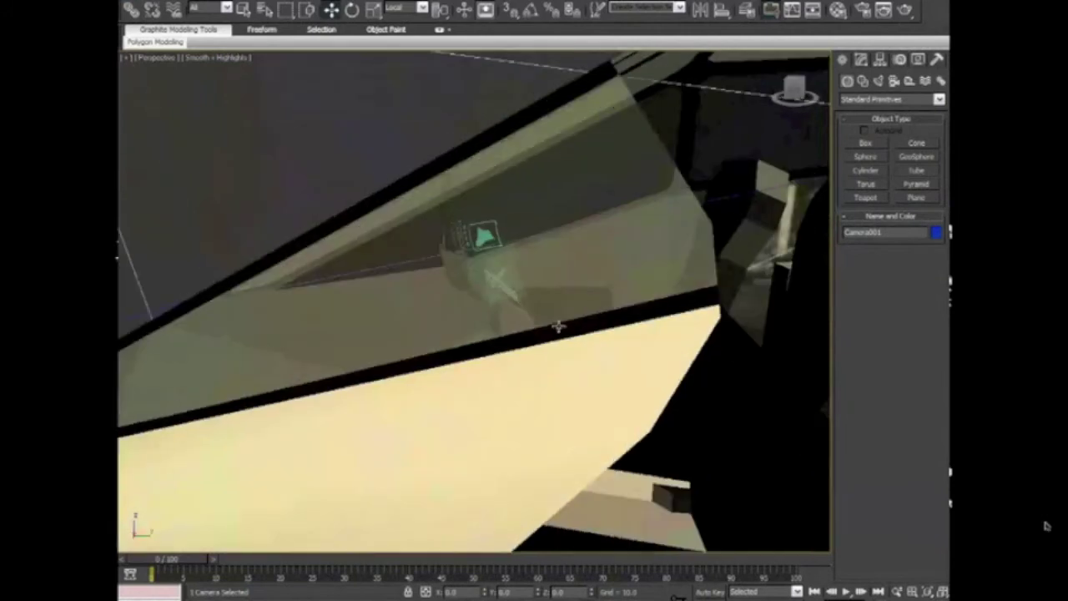
{"action": "scroll", "coordinate": [501, 328], "scroll_direction": "down", "scroll_amount": 5}
{"action": "middle_click_drag", "start_coordinate": [305, 353], "coordinate": [276, 331], "text": "alt"}
{"action": "left_click", "coordinate": [276, 331]}
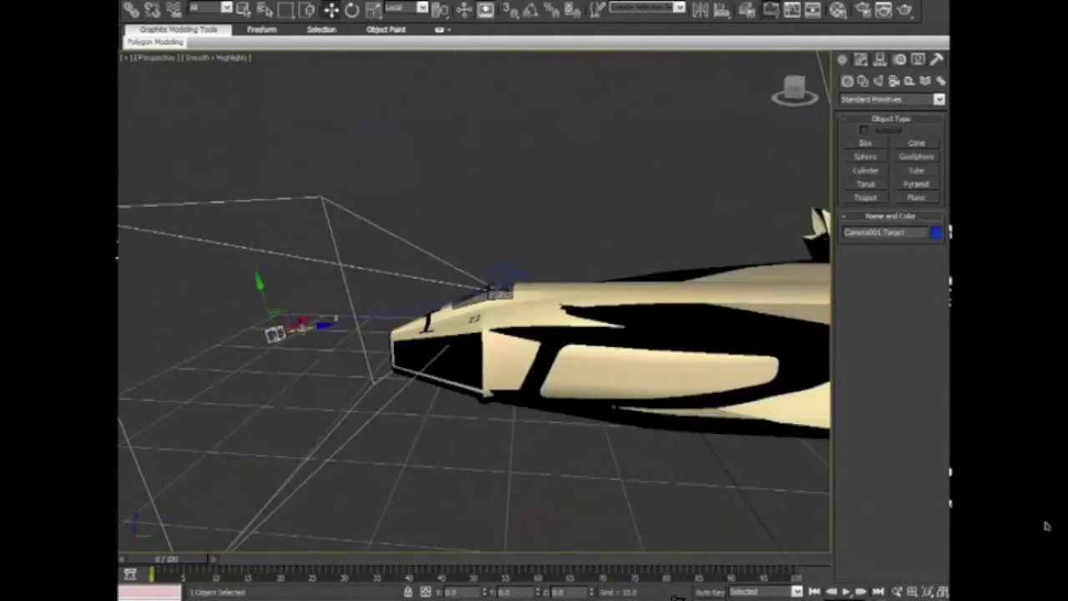
{"action": "left_click_drag", "start_coordinate": [304, 329], "coordinate": [398, 314]}
{"action": "key", "text": "ctrl+z"}
{"action": "left_click_drag", "start_coordinate": [325, 326], "coordinate": [537, 288]}
{"action": "scroll", "coordinate": [516, 308], "scroll_direction": "up", "scroll_amount": 10}
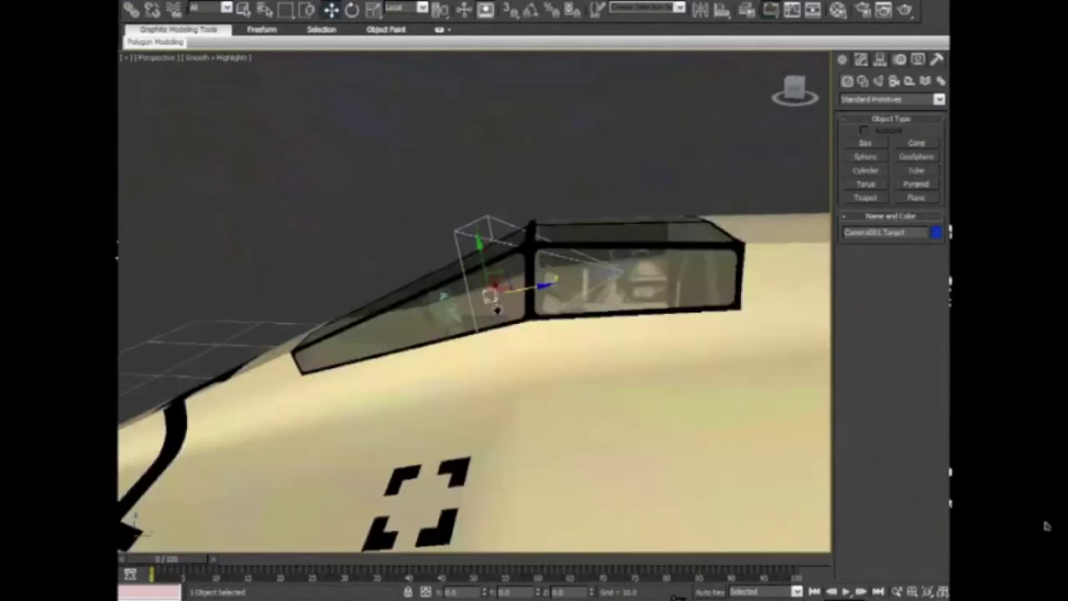
Select the cockpit camera together with its target and link both to the aircraft's body.
{"action": "left_click_drag", "start_coordinate": [504, 319], "coordinate": [432, 331]}
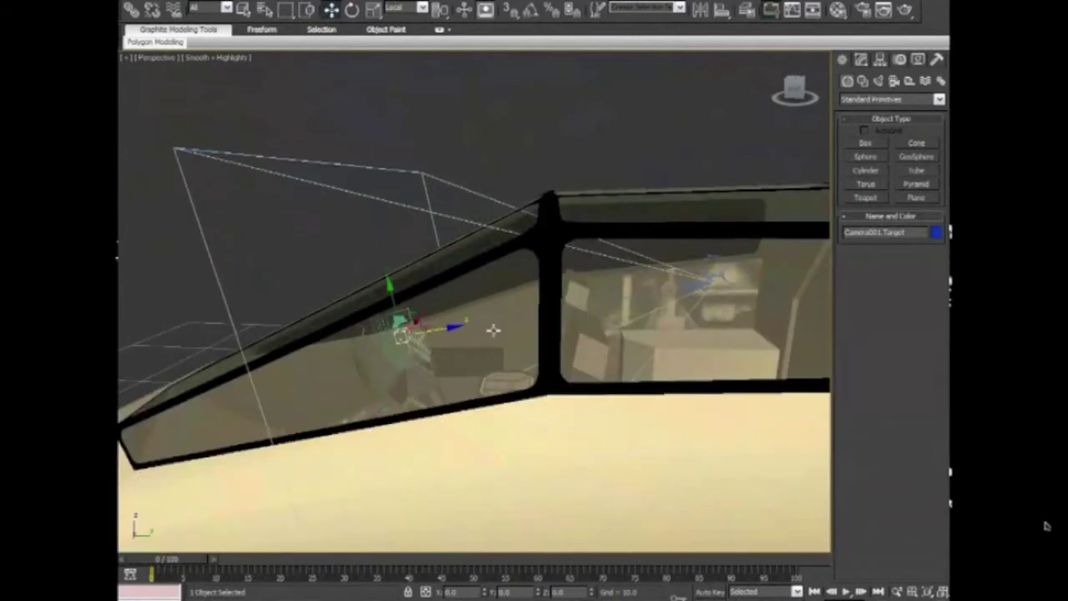
{"action": "scroll", "coordinate": [577, 334], "scroll_direction": "up", "scroll_amount": 4}
{"action": "scroll", "coordinate": [577, 334], "scroll_direction": "down", "scroll_amount": 7}
{"action": "middle_click_drag", "start_coordinate": [576, 334], "coordinate": [509, 330]}
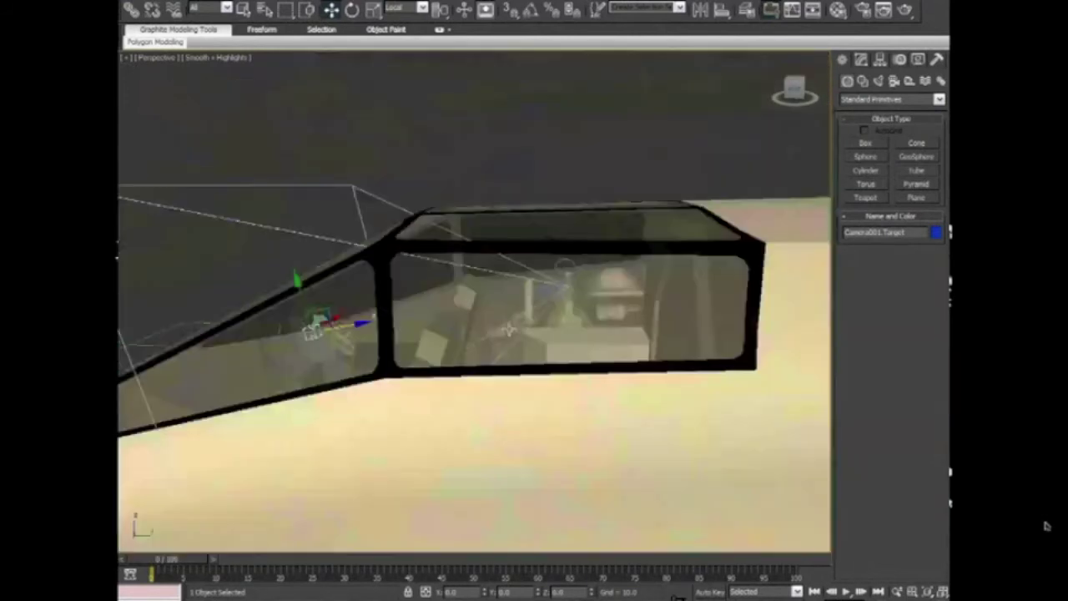
{"action": "left_click", "coordinate": [582, 278]}
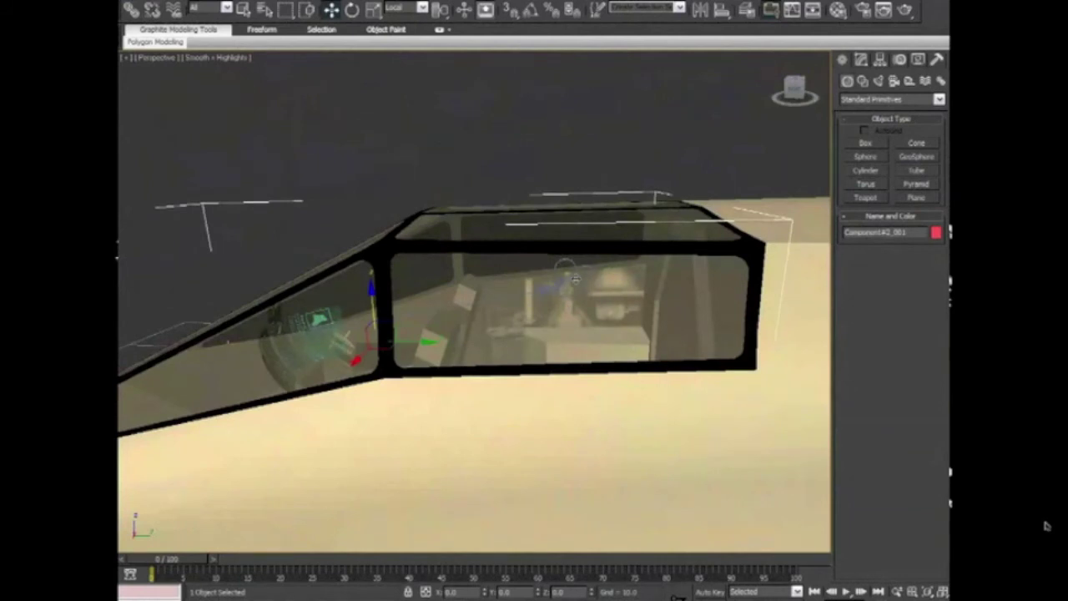
{"action": "scroll", "coordinate": [576, 278], "scroll_direction": "up", "scroll_amount": 4}
{"action": "middle_click_drag", "start_coordinate": [576, 278], "coordinate": [592, 281]}
{"action": "left_click", "coordinate": [165, 375]}
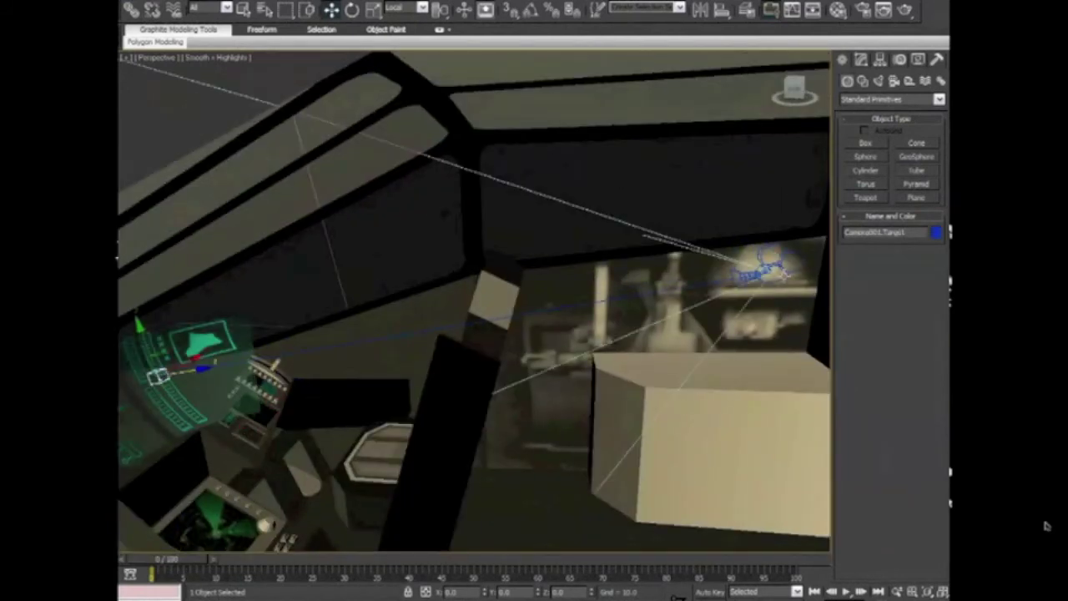
{"action": "left_click", "coordinate": [776, 265]}
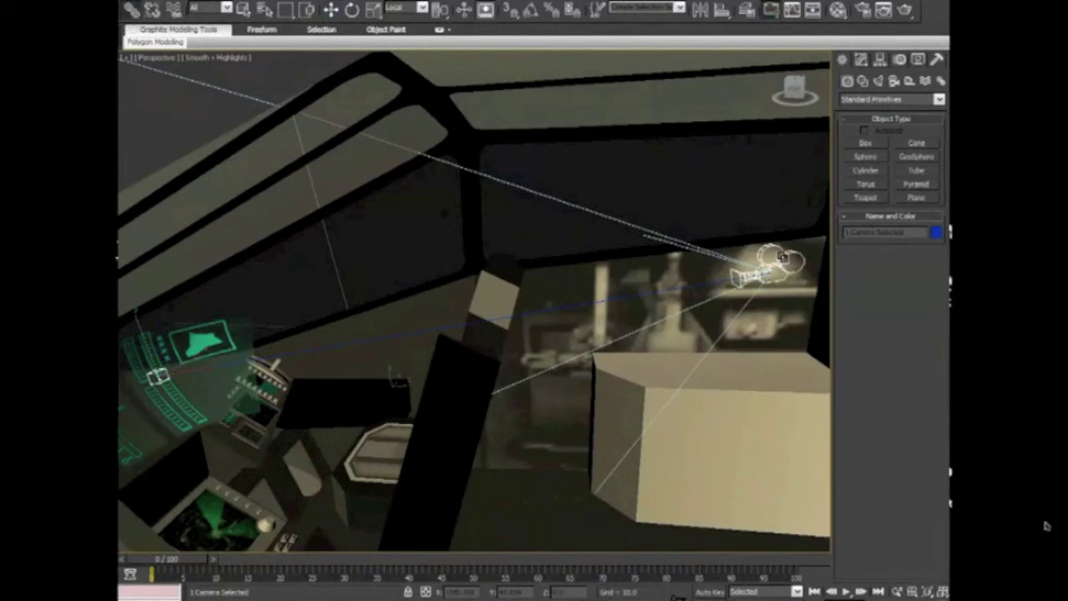
{"action": "left_click_drag", "start_coordinate": [782, 258], "coordinate": [565, 117]}
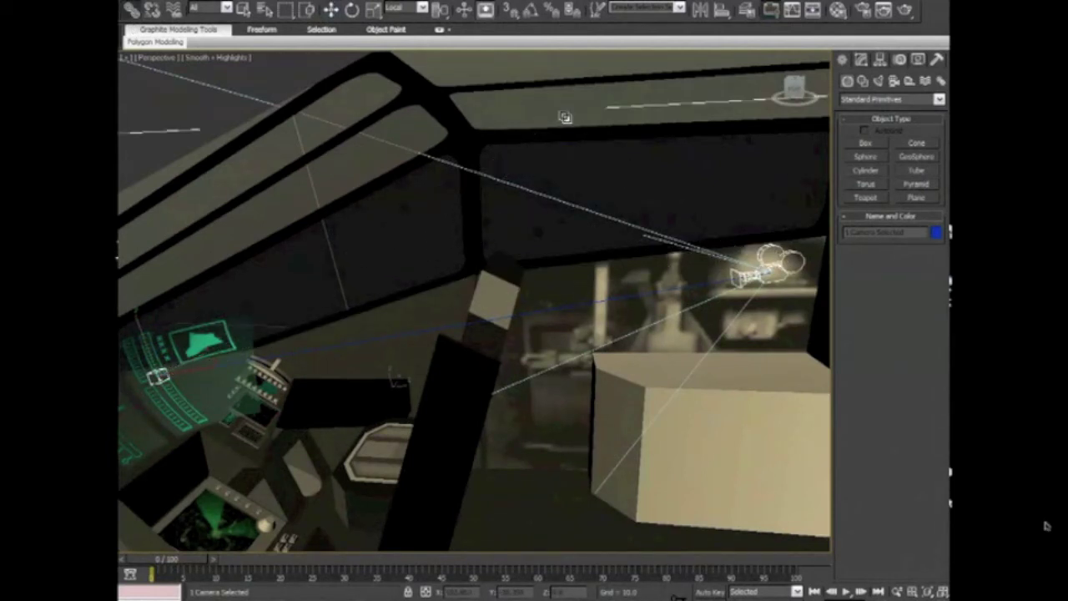
Switch the viewport to the Camera001 view and briefly play the animation from inside the cockpit.
{"action": "scroll", "coordinate": [566, 117], "scroll_direction": "down", "scroll_amount": 8}
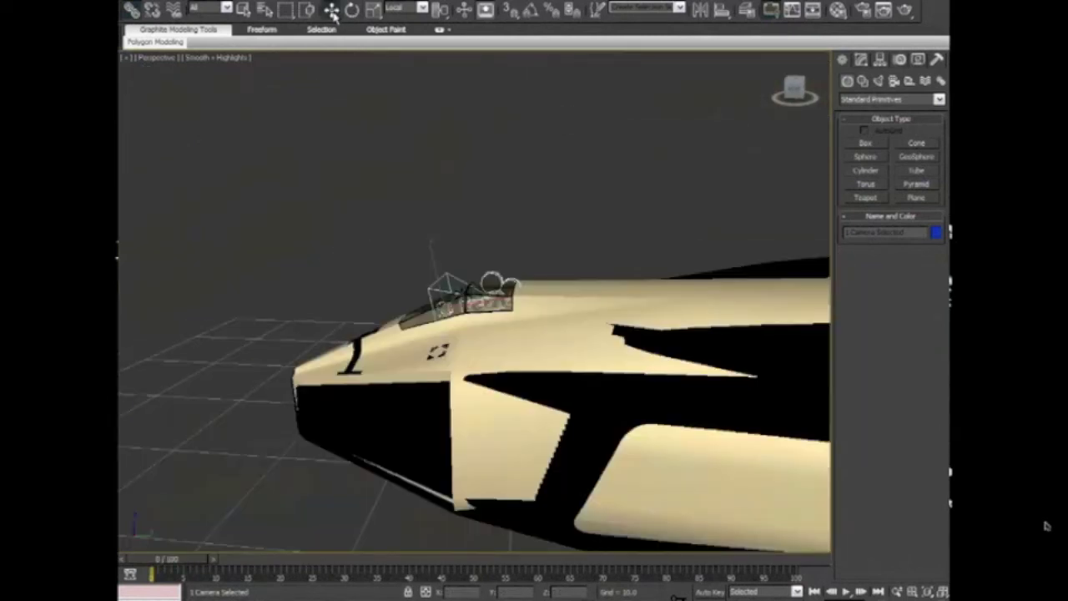
{"action": "scroll", "coordinate": [536, 192], "scroll_direction": "down", "scroll_amount": 2}
{"action": "left_click", "coordinate": [155, 42]}
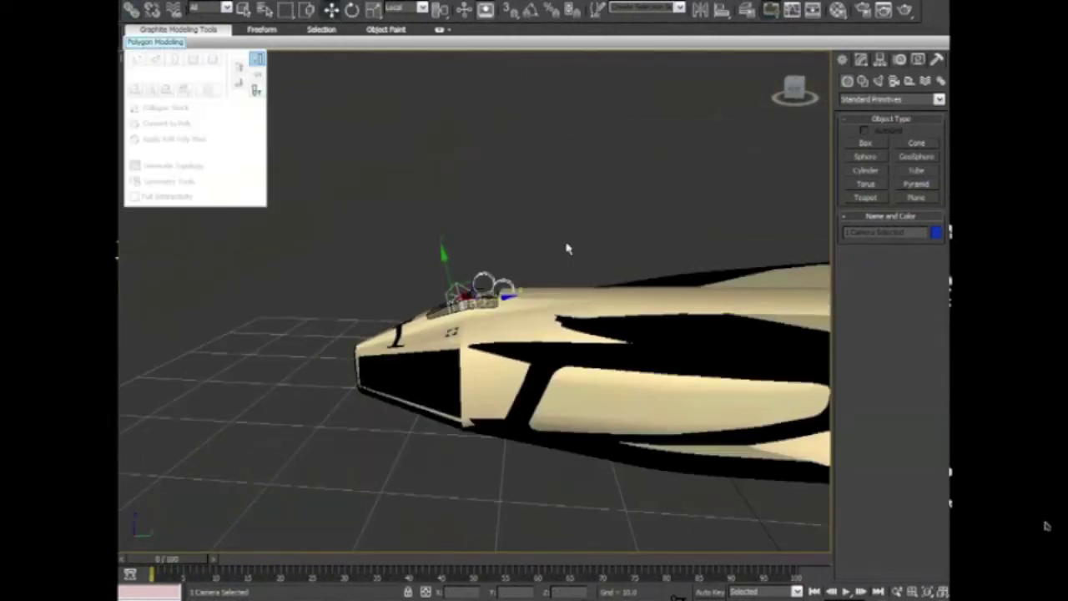
{"action": "left_click", "coordinate": [159, 57]}
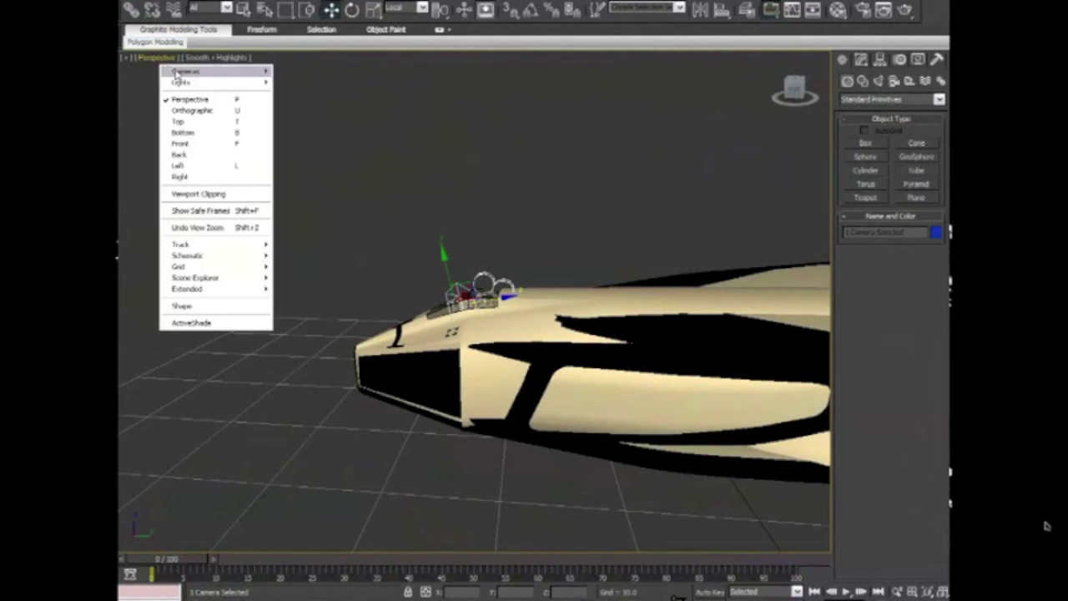
{"action": "left_click", "coordinate": [299, 72]}
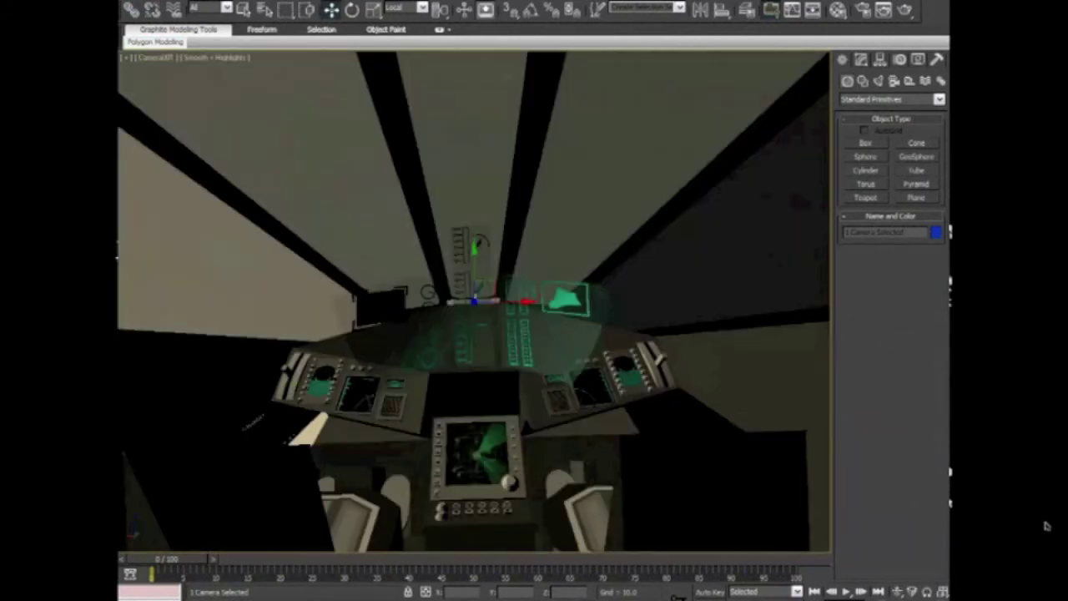
{"action": "left_click", "coordinate": [846, 591]}
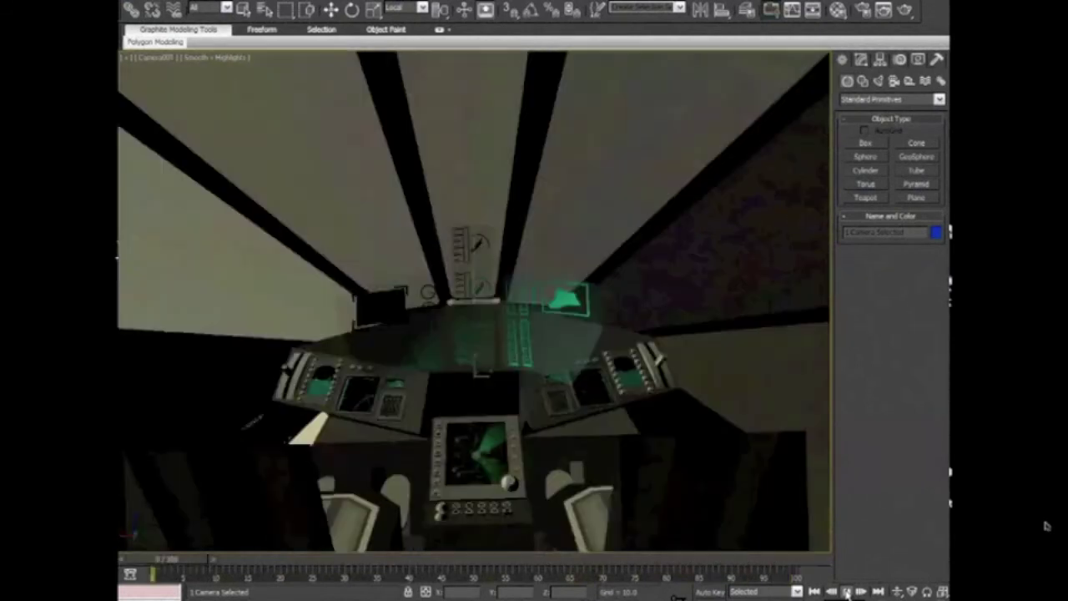
{"action": "left_click", "coordinate": [848, 594]}
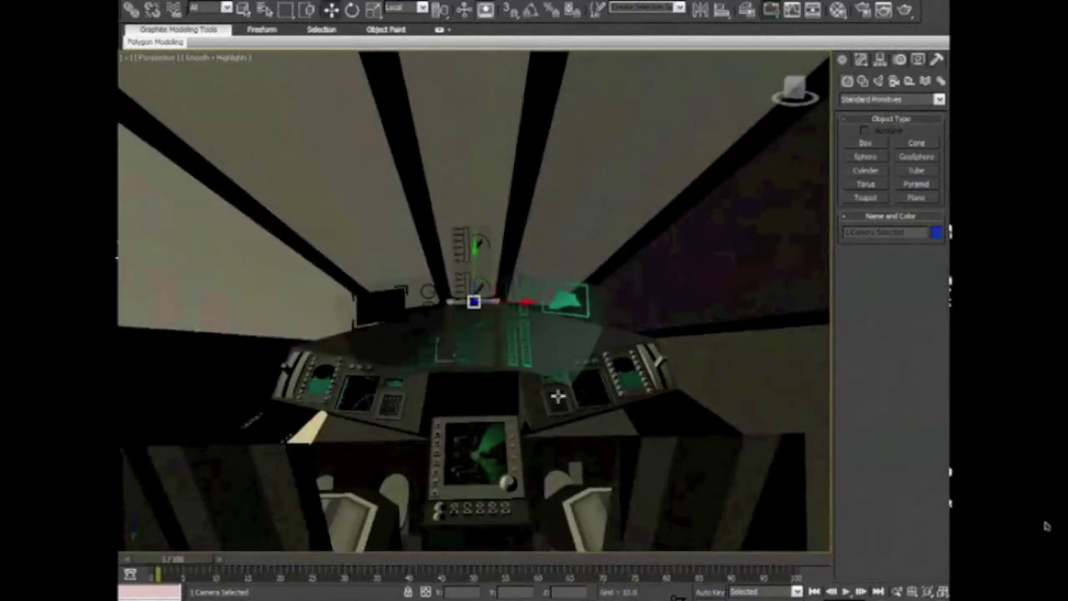
Return to the Perspective view and show the whole aircraft from the side together with its flight path and the grid.
{"action": "scroll", "coordinate": [460, 359], "scroll_direction": "down", "scroll_amount": 10}
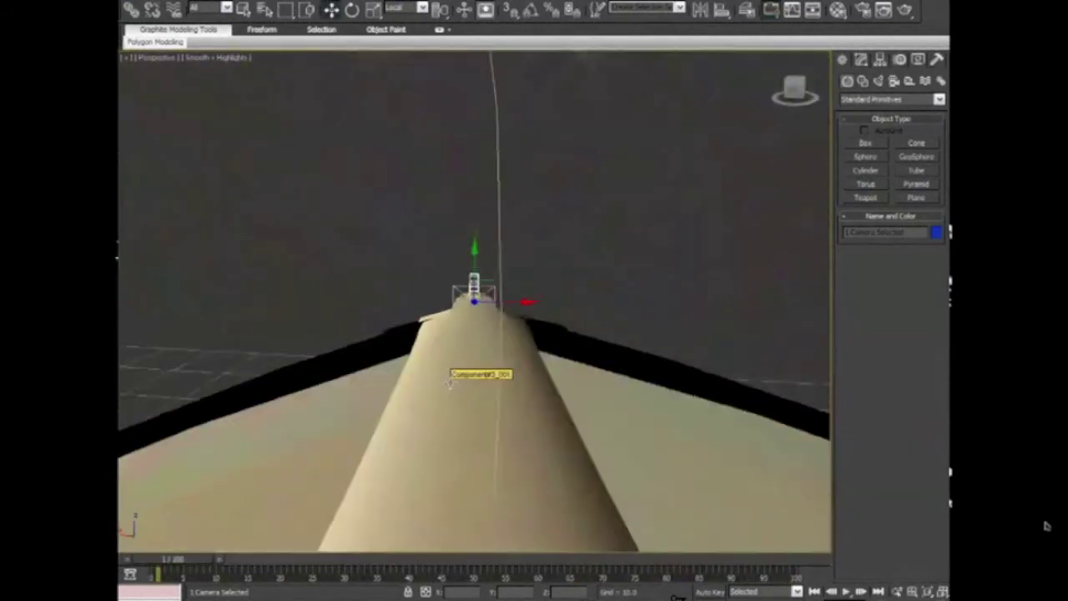
{"action": "scroll", "coordinate": [450, 391], "scroll_direction": "down", "scroll_amount": 5}
{"action": "middle_click_drag", "start_coordinate": [448, 387], "coordinate": [525, 375], "text": "alt"}
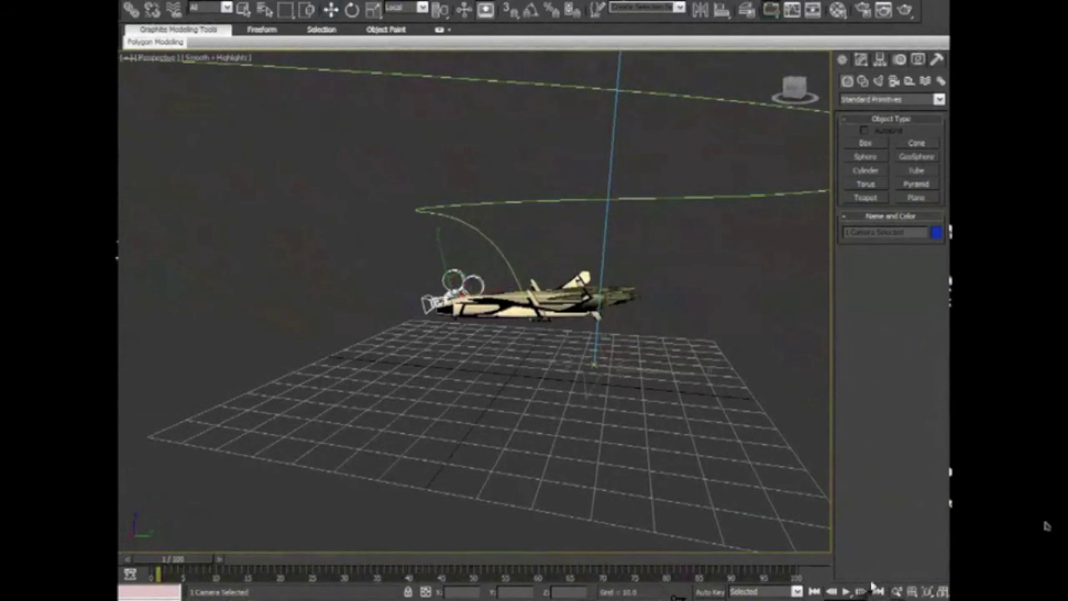
{"action": "middle_click_drag", "start_coordinate": [565, 411], "coordinate": [571, 384], "text": "alt"}
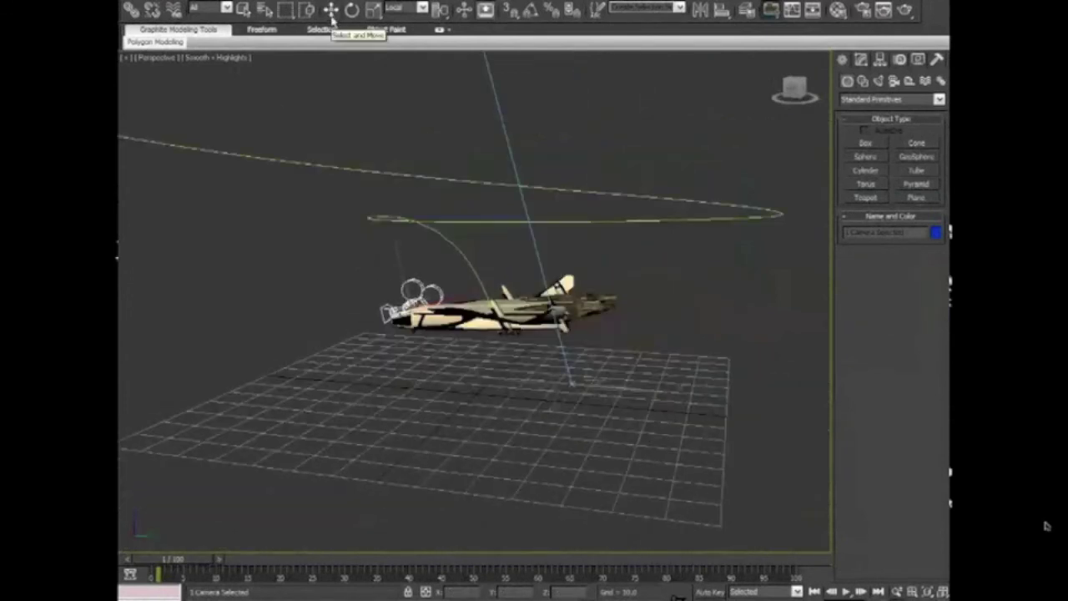